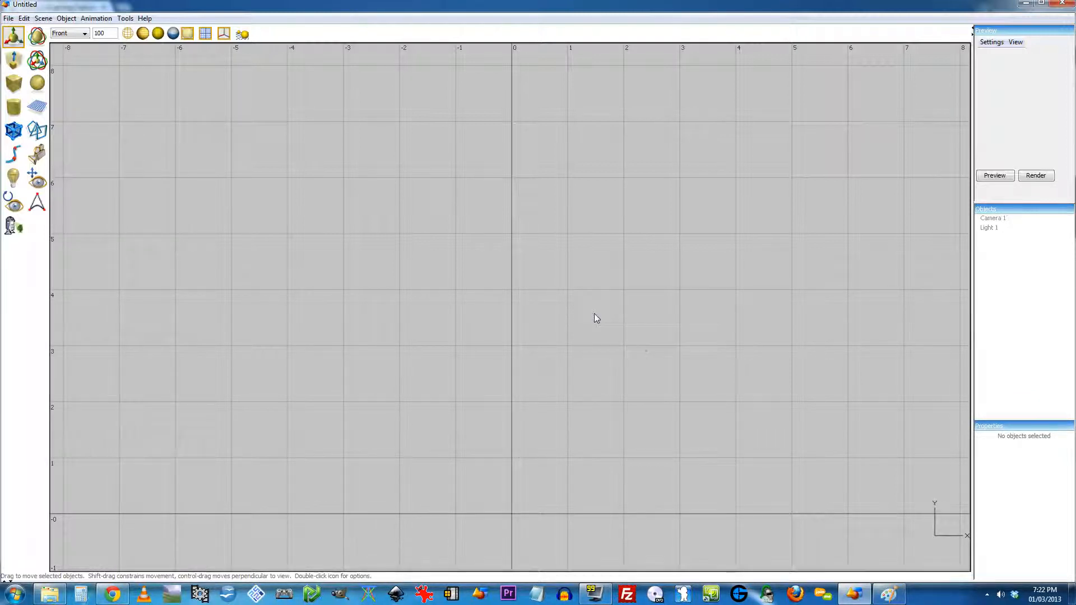
Mark the circle's centre with the Pencil in the Paint sketch, and return to the 3D scene window.
click(891, 596)
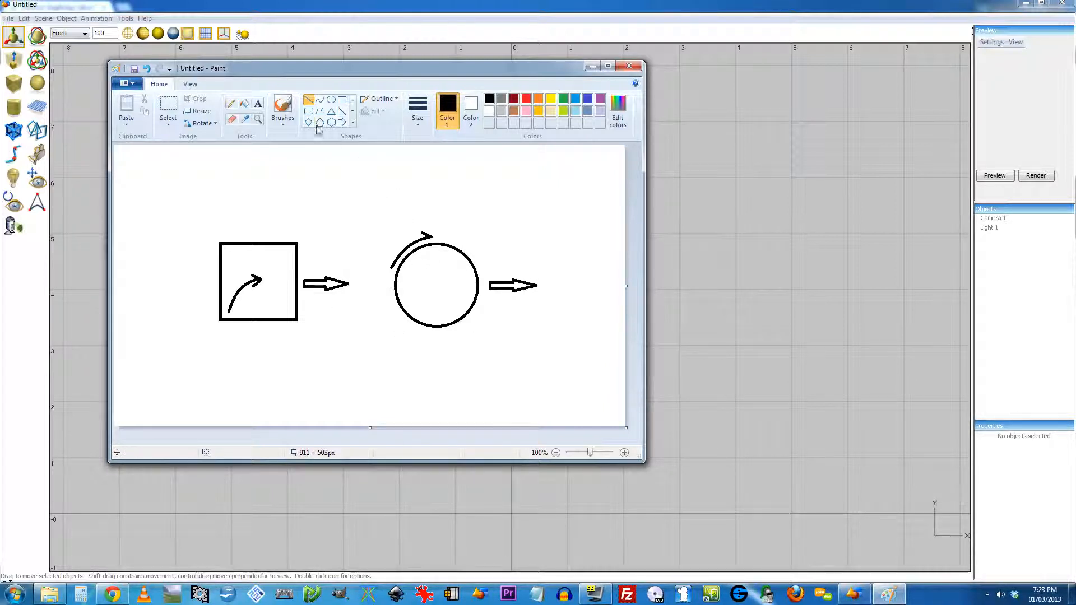
click(283, 109)
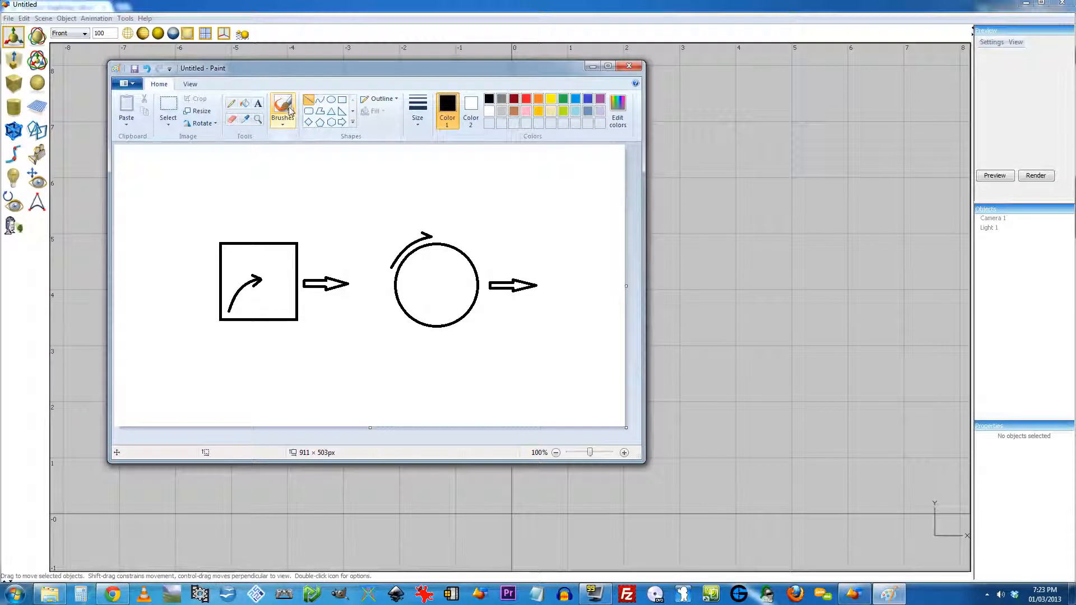
click(231, 104)
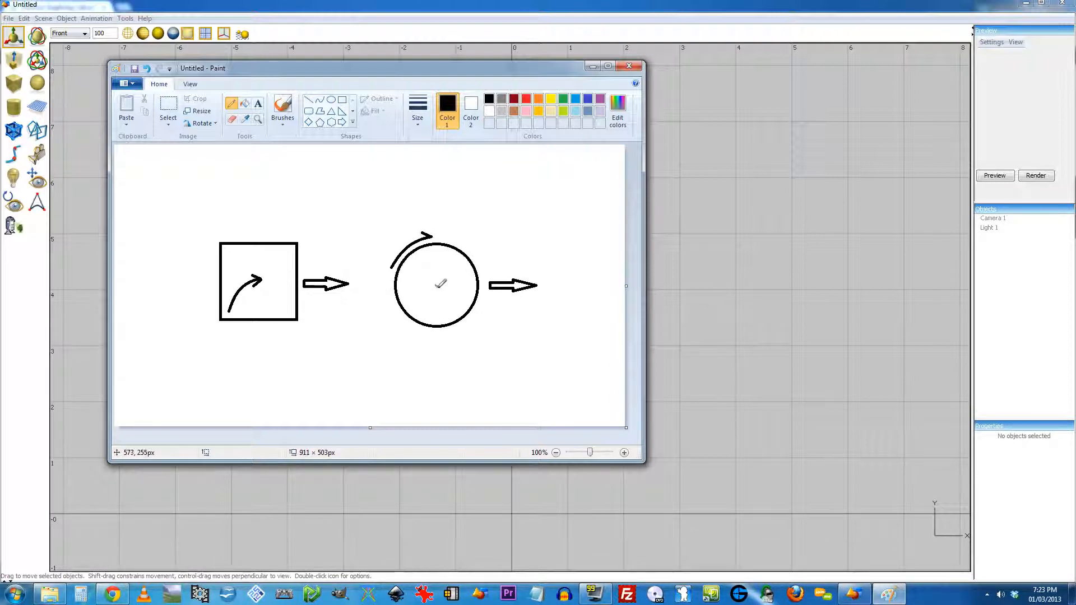
drag(438, 286, 437, 286)
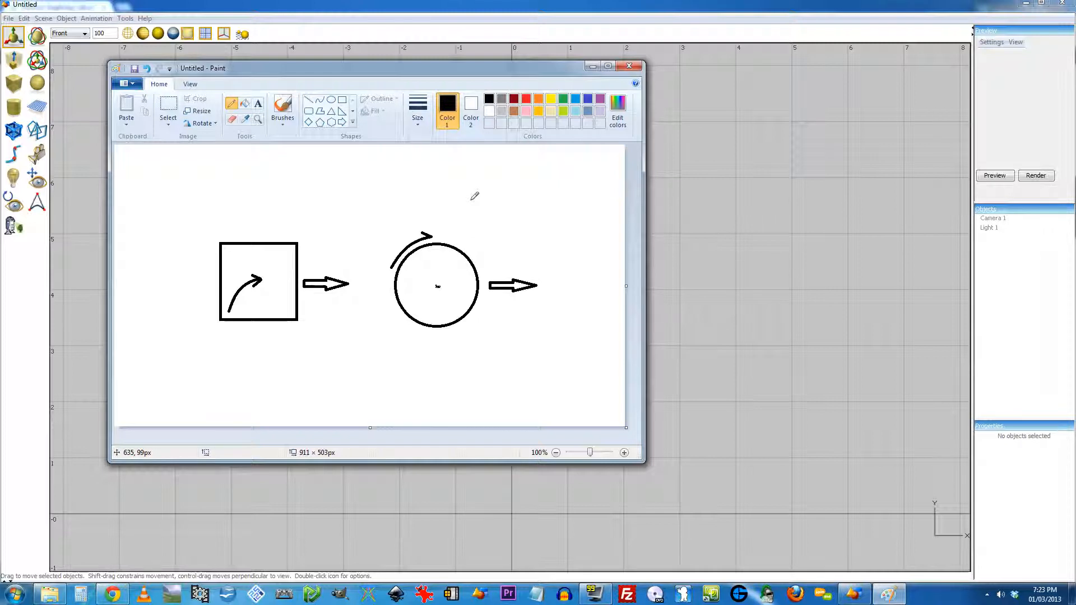
click(546, 11)
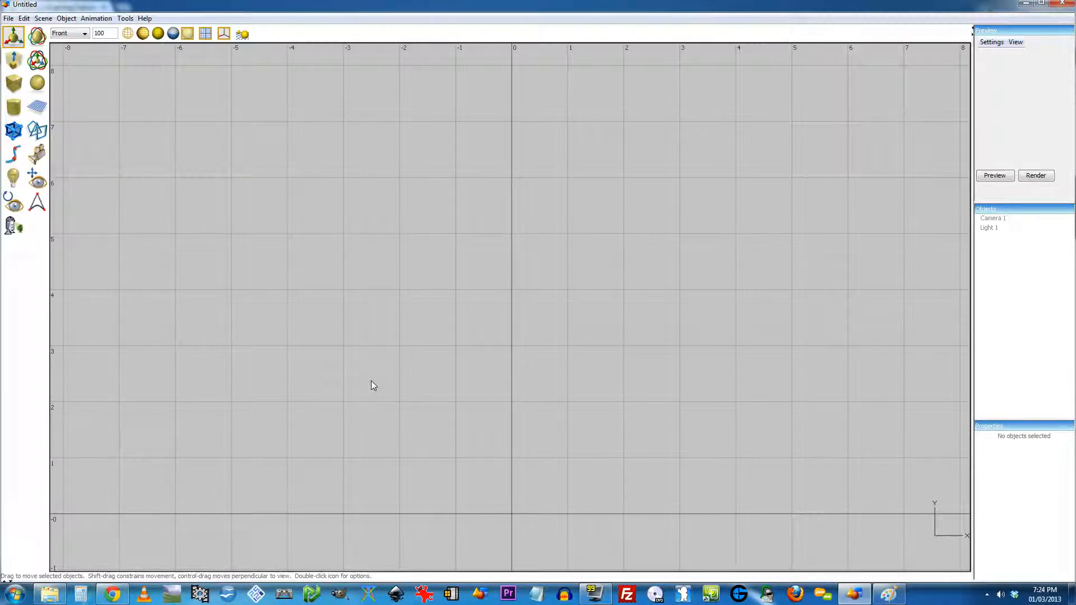
Set the scene's grid options to show the grid and snap to it, with 1 snap-to subdivision.
right_drag(420, 365, 672, 300)
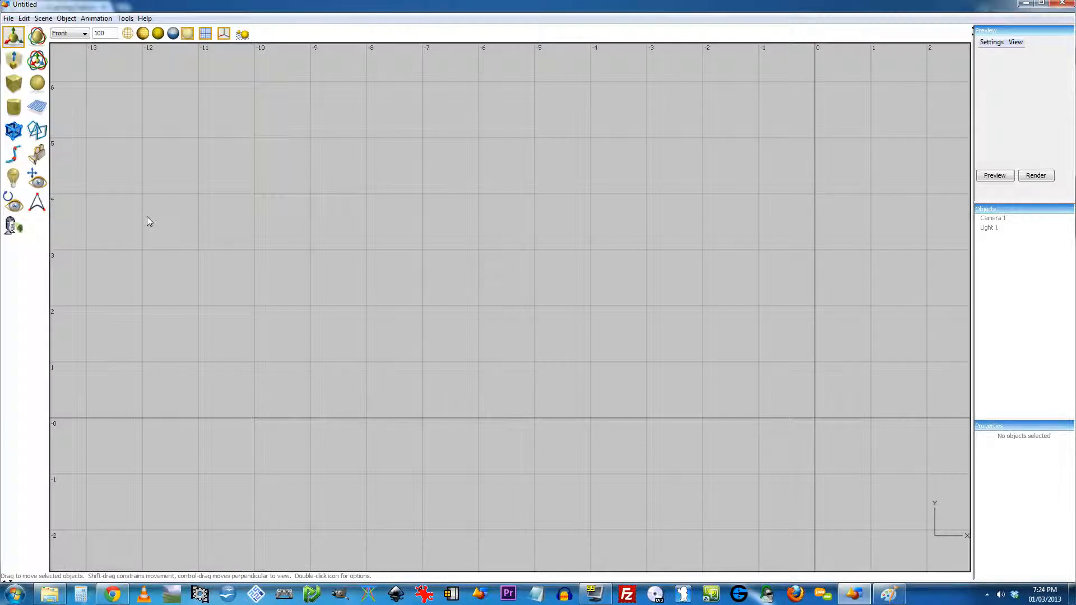
click(43, 18)
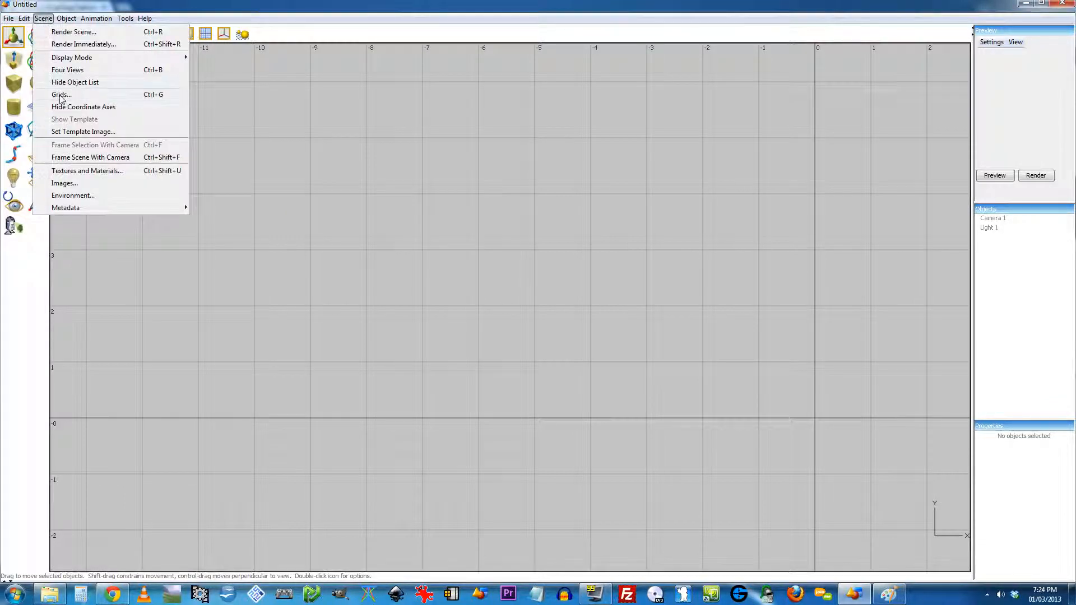
click(59, 93)
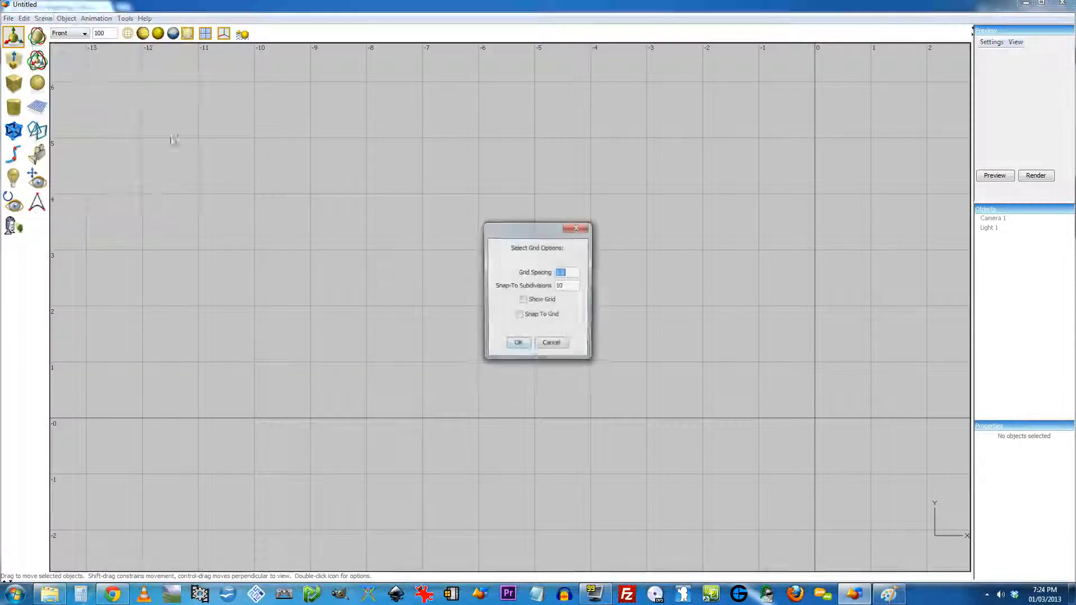
click(521, 315)
click(523, 301)
key(shift+Tab)
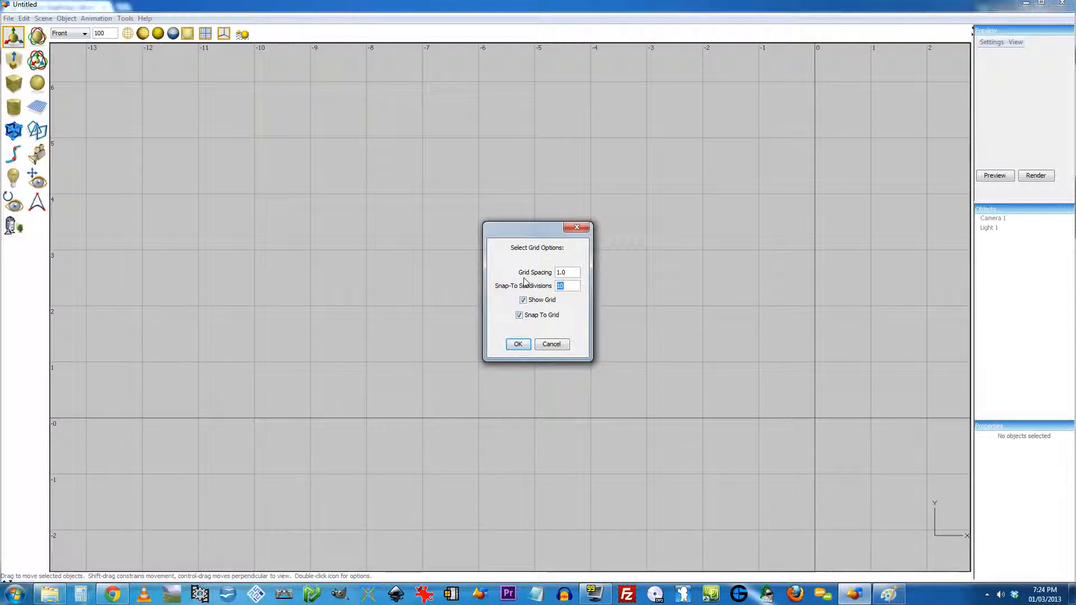
click(518, 344)
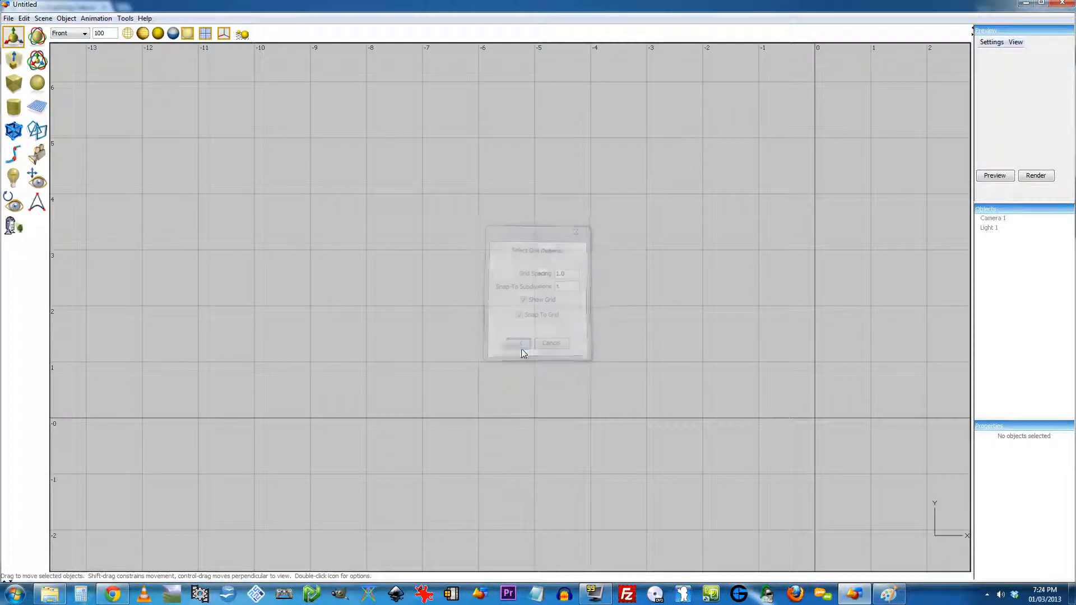
Create a cube about 1 unit wide on the zero line, centred near X -4.94.
middle_drag(434, 371, 322, 284)
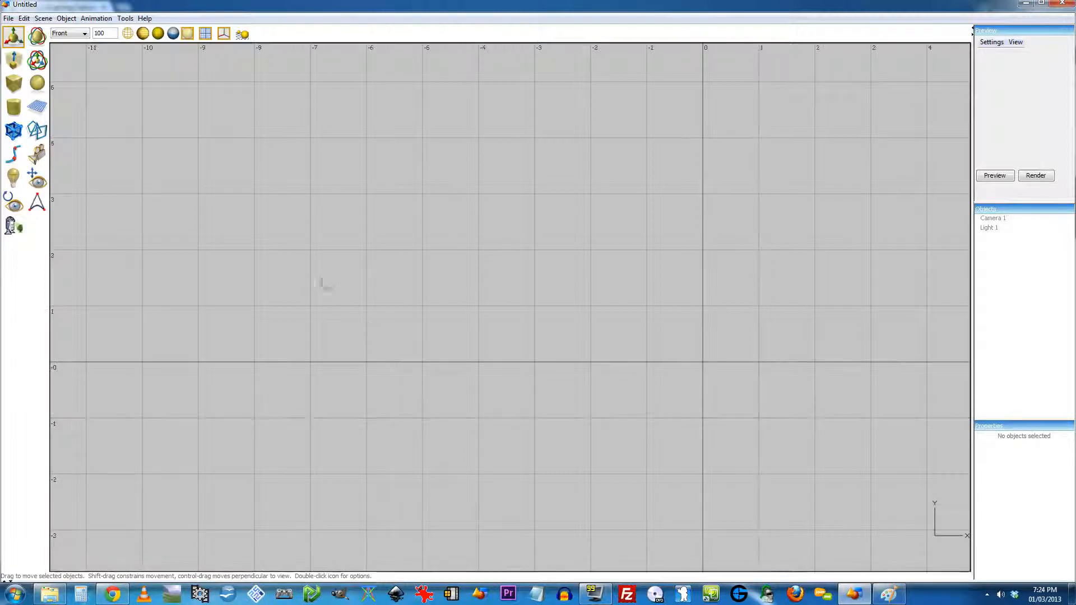
click(14, 83)
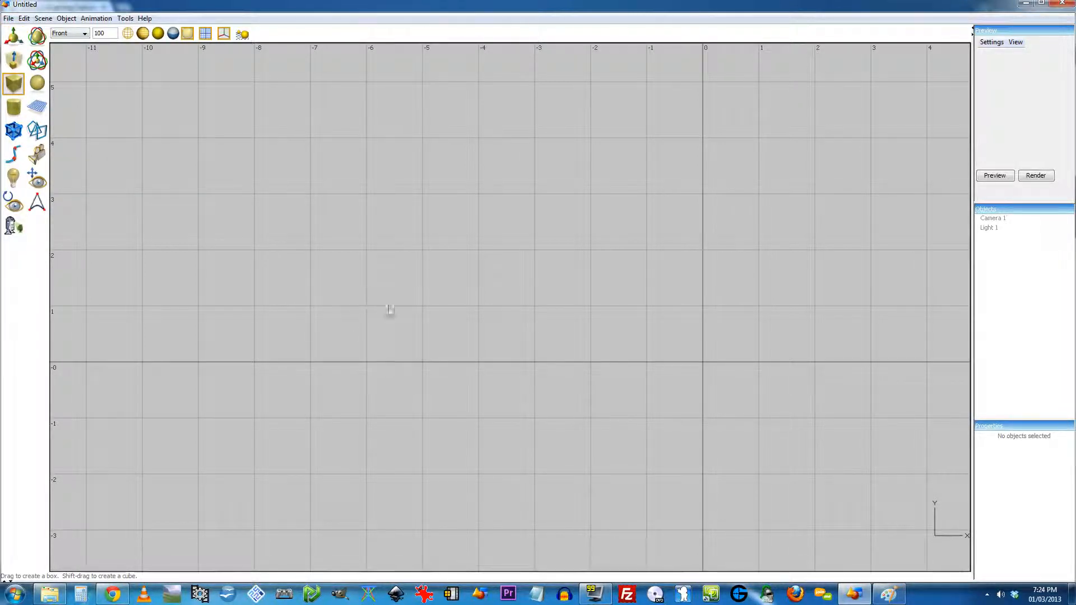
drag(392, 309, 469, 367)
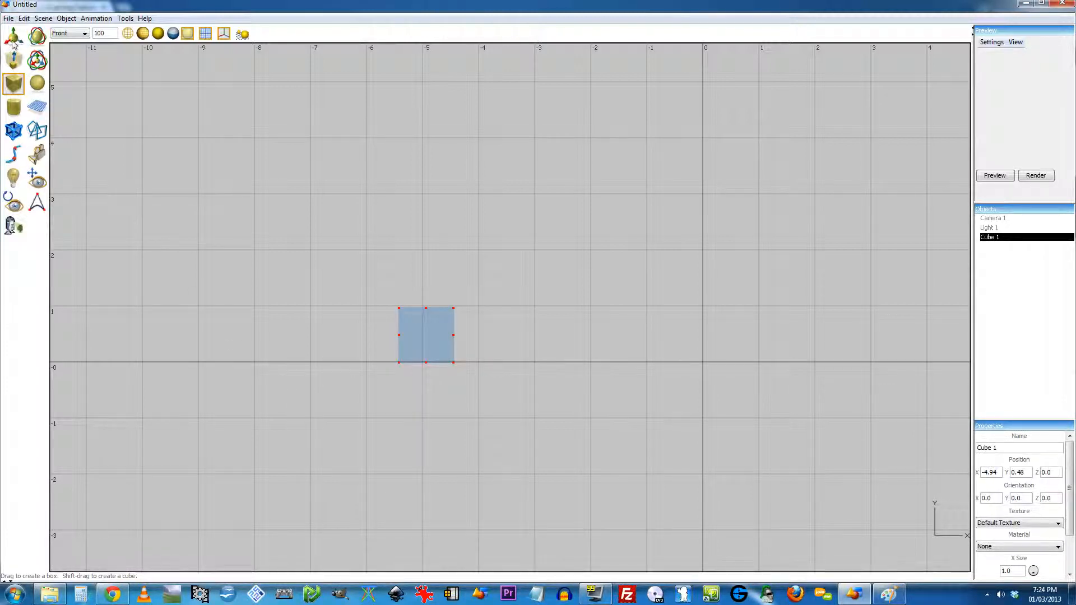
Turn off snapping to the grid in the scene's grid options.
click(43, 18)
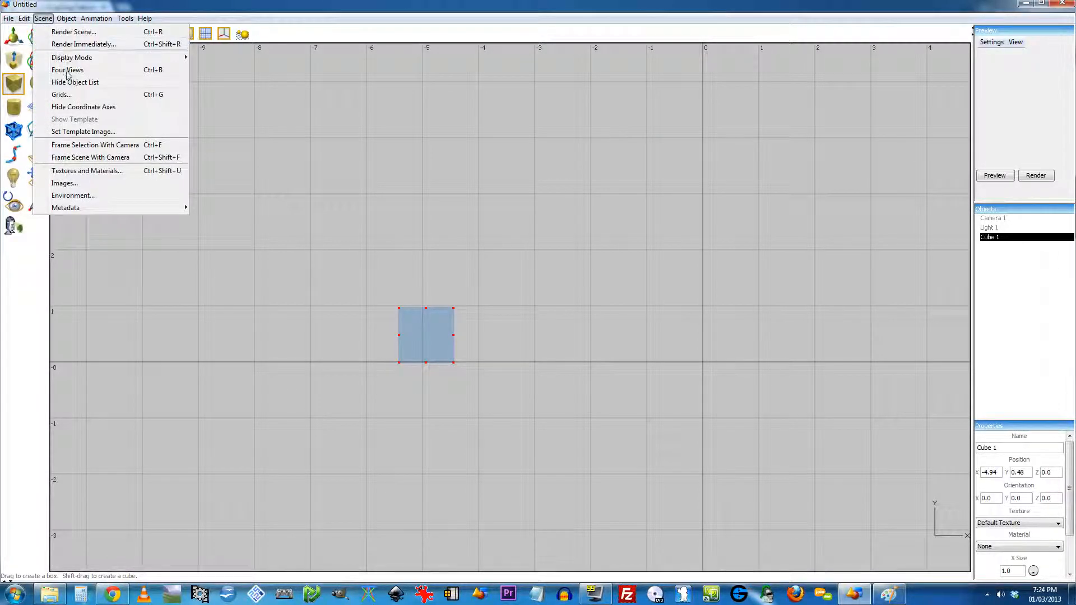
click(71, 94)
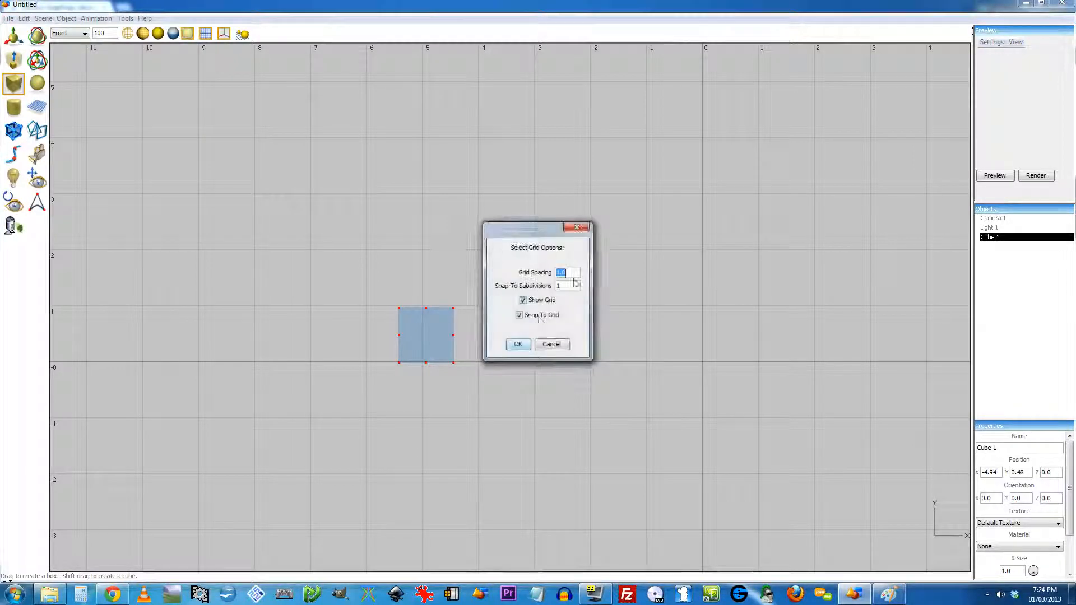
click(532, 316)
click(517, 344)
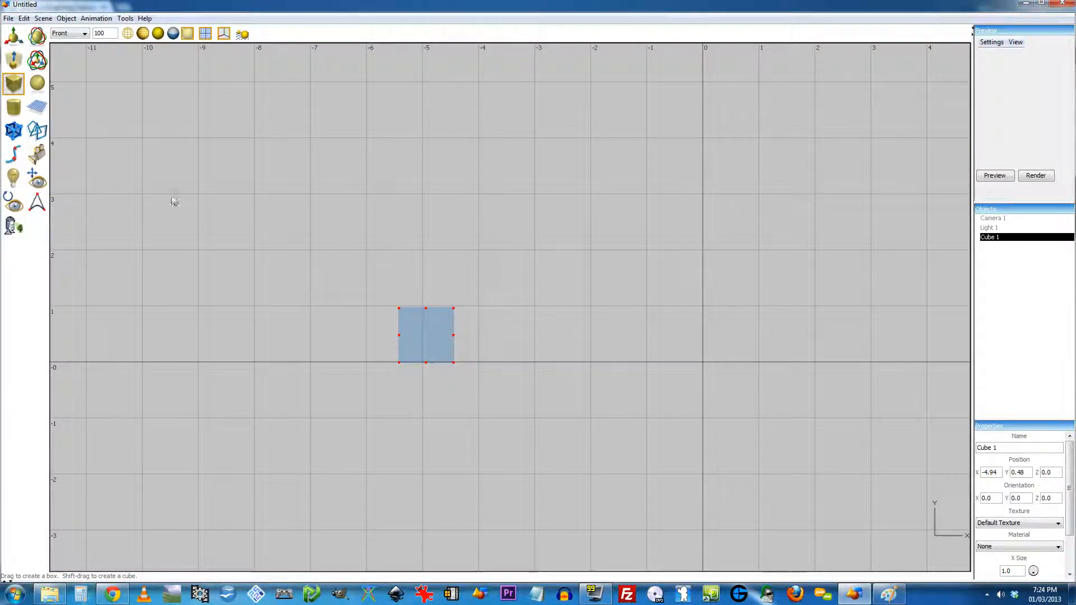
Move the cube into the grid square between -5 and -4, setting its position to X -4.5 and Y 0.5.
click(12, 41)
drag(426, 343, 451, 346)
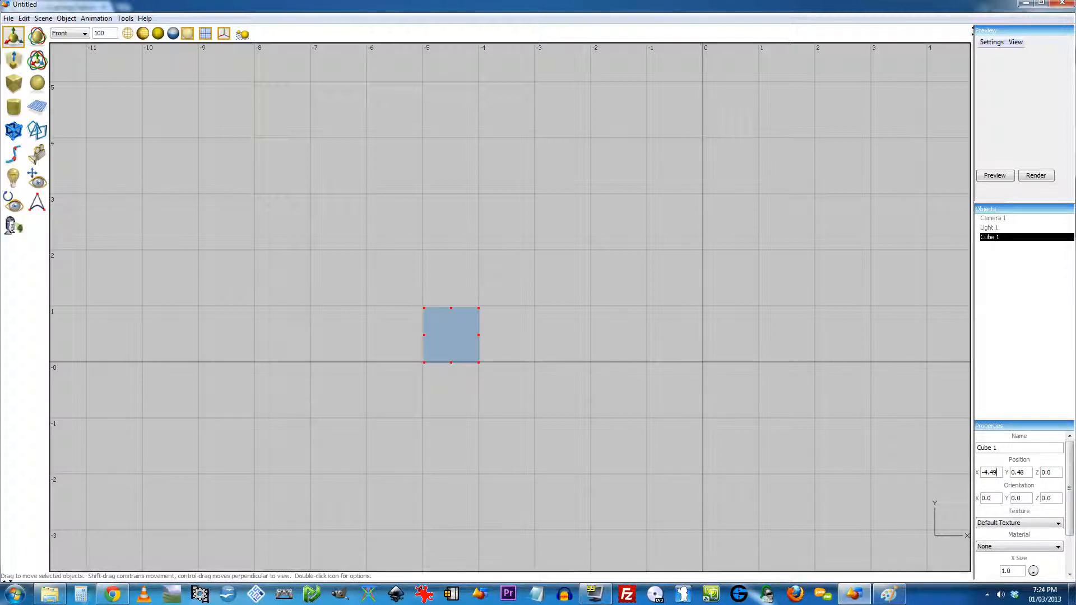
key(BackSpace)
key(BackSpace)
text(5)
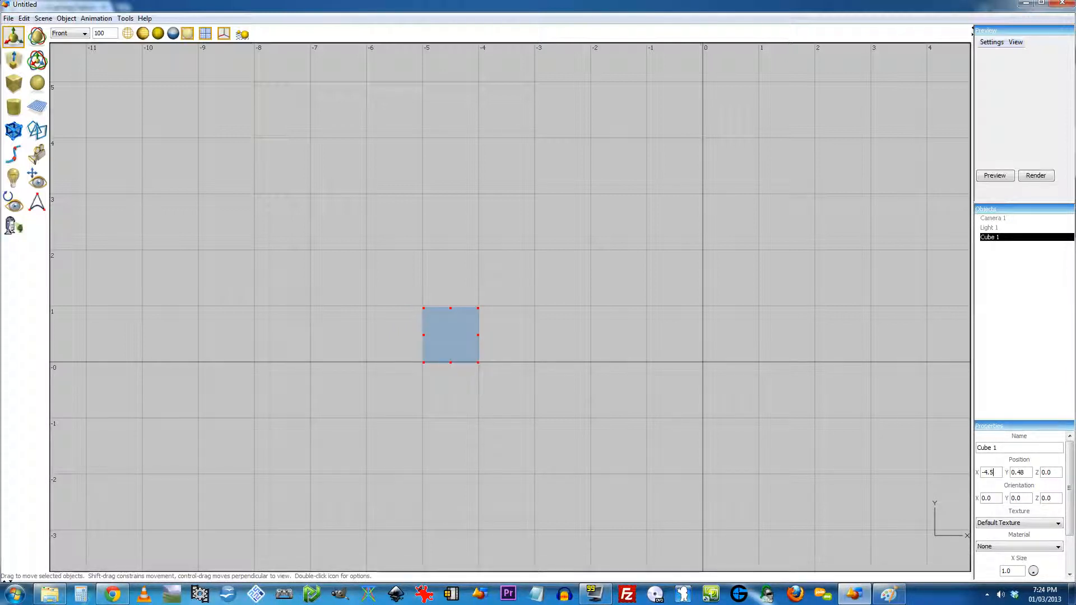
key(Tab)
key(BackSpace)
key(BackSpace)
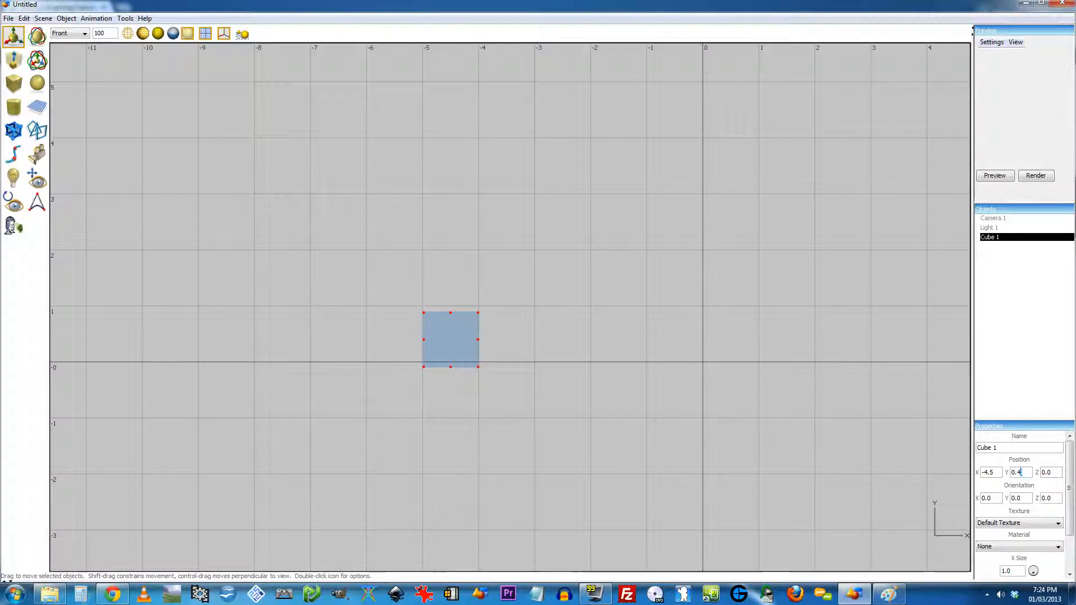
text(5)
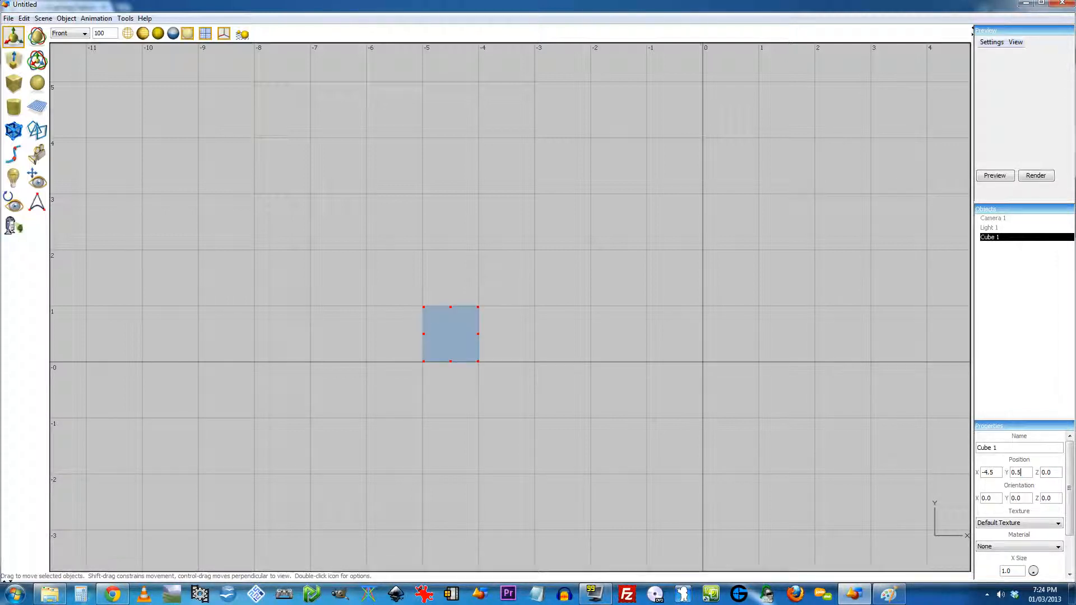
click(613, 271)
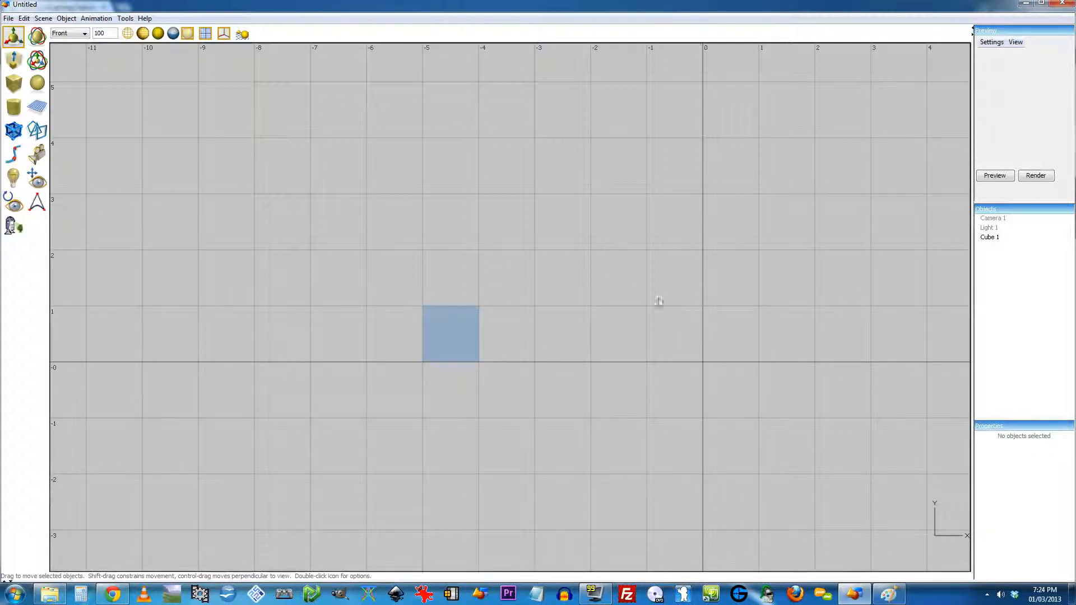
Convert the cube to a triangle mesh.
right_drag(632, 304, 541, 299)
scroll(530, 342, up, 1)
scroll(532, 346, up, 4)
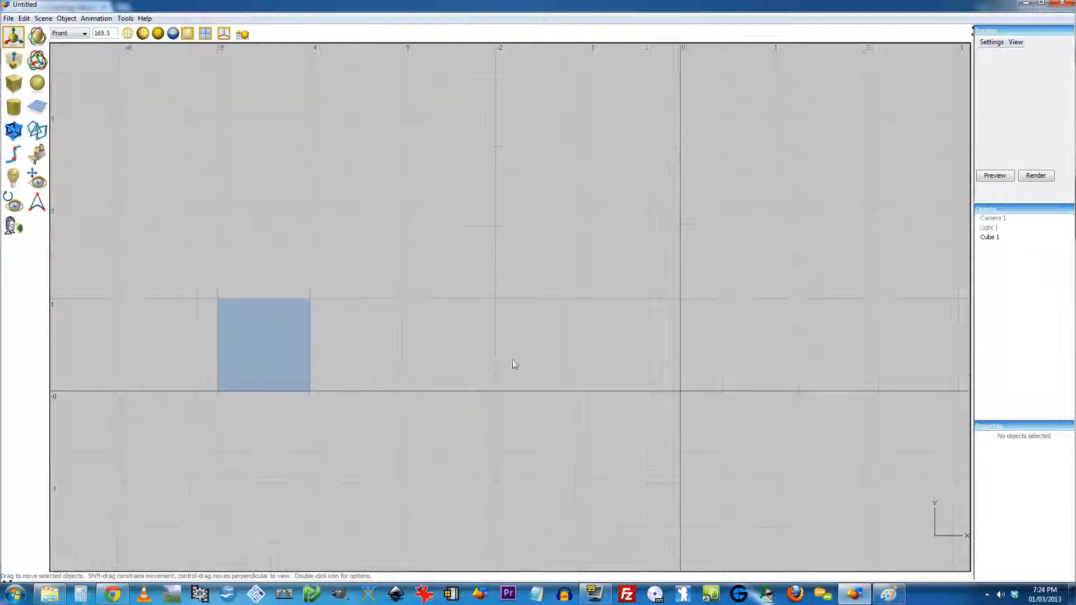
click(269, 329)
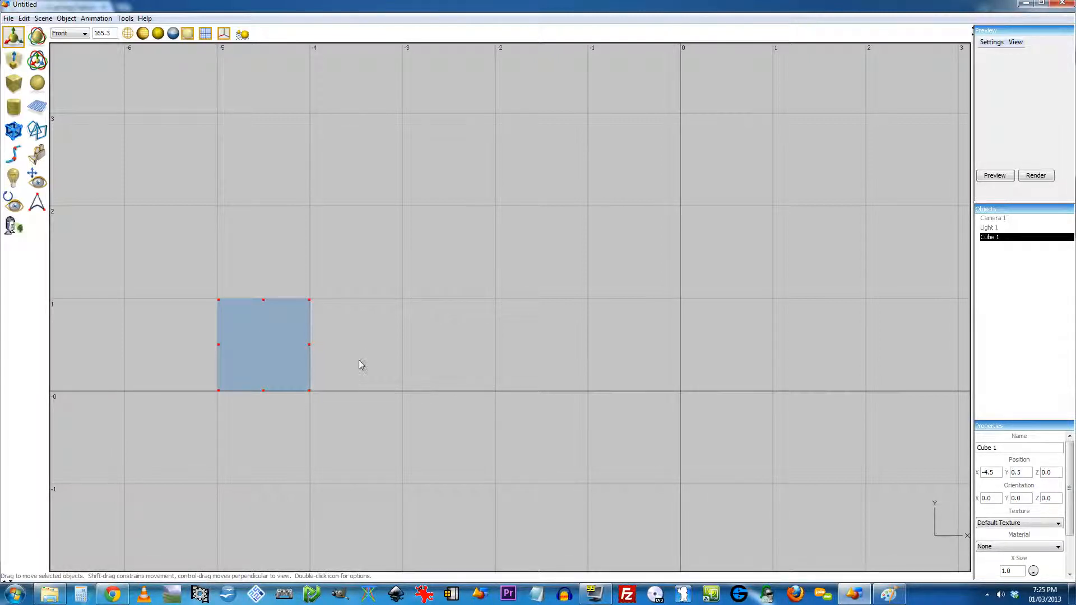
right_click(997, 244)
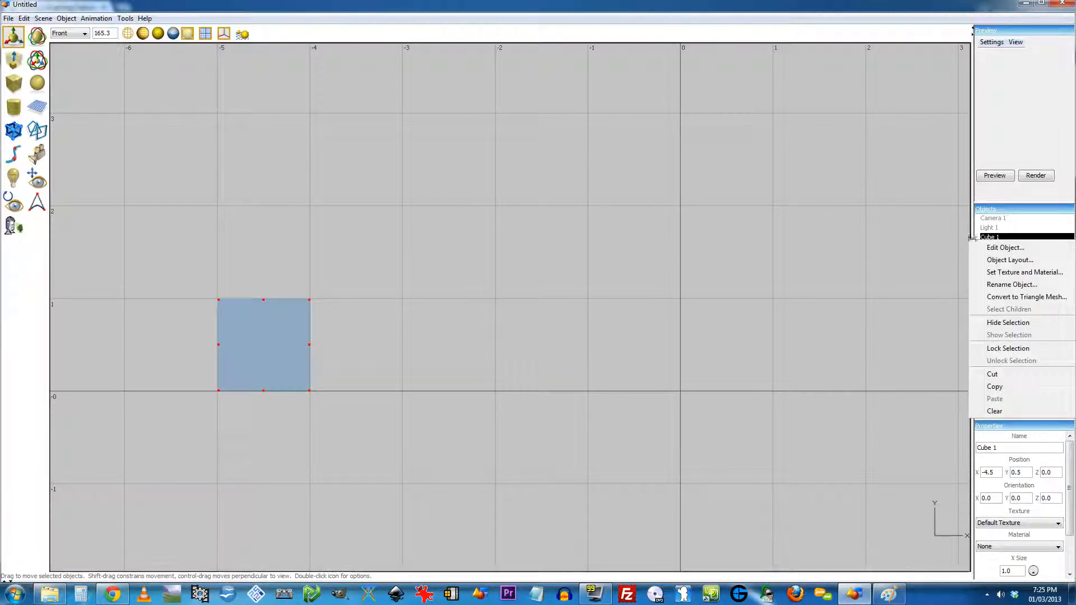
click(1008, 297)
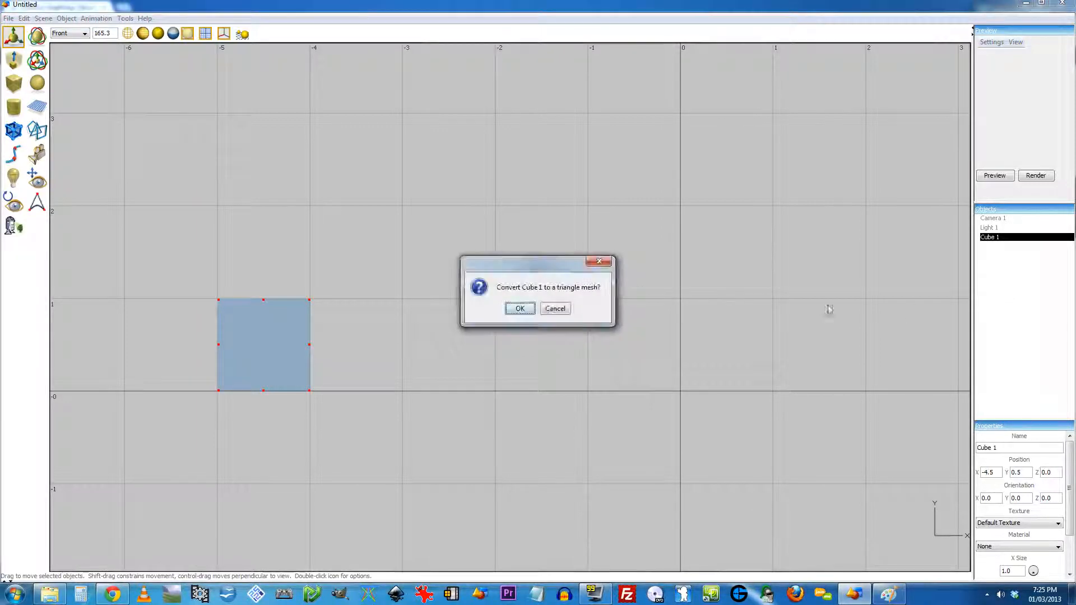
click(520, 309)
In the cube's mesh editor, show the grid and move all points 0.5 left and 0.5 up, placing the lower-right corner on the origin.
double_click(1000, 237)
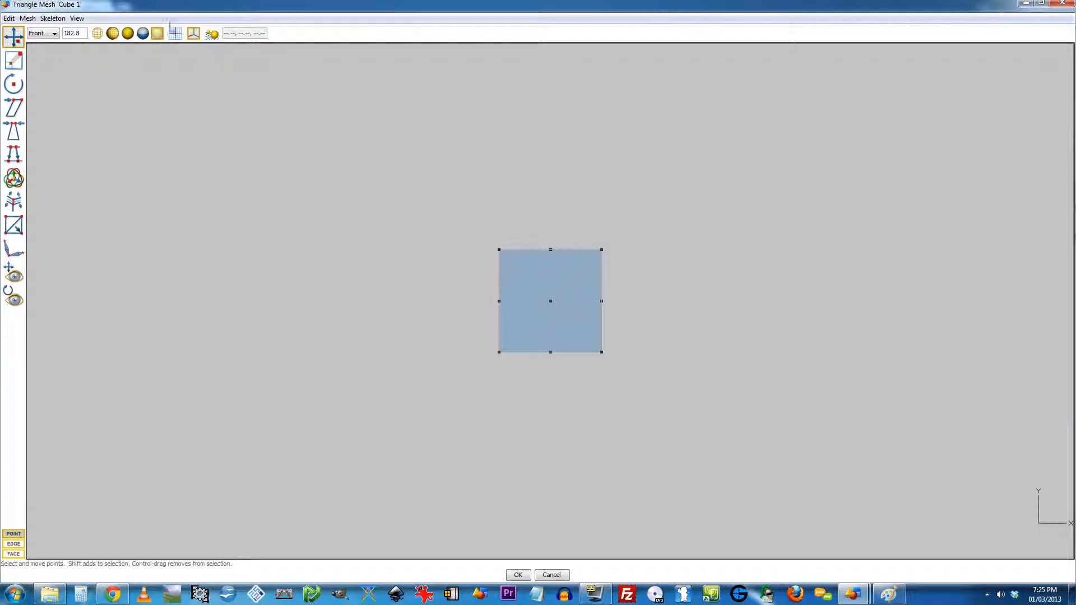
click(175, 35)
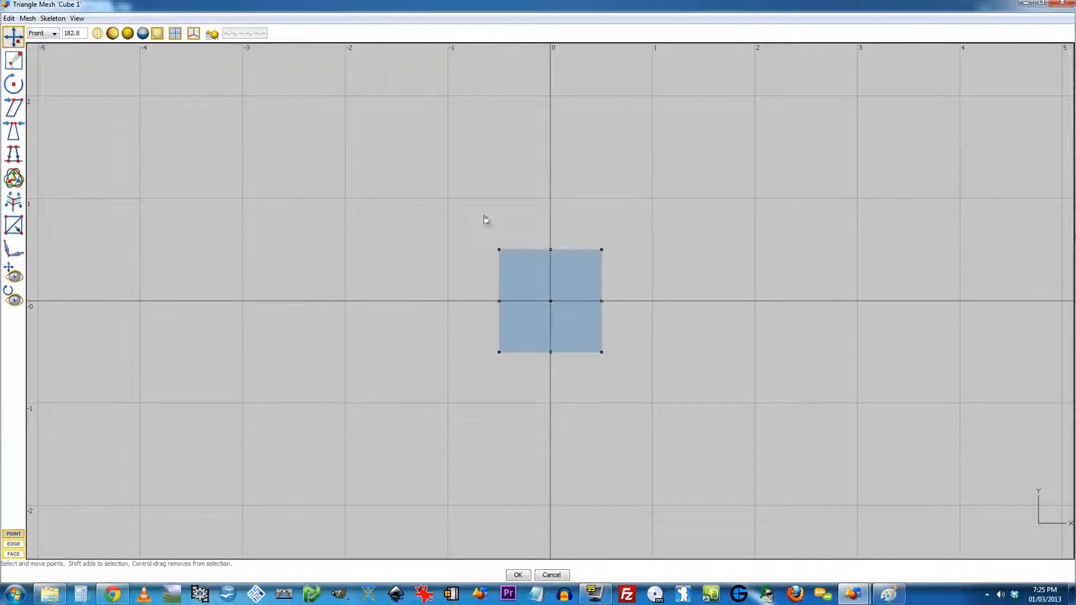
drag(446, 216, 658, 387)
click(14, 178)
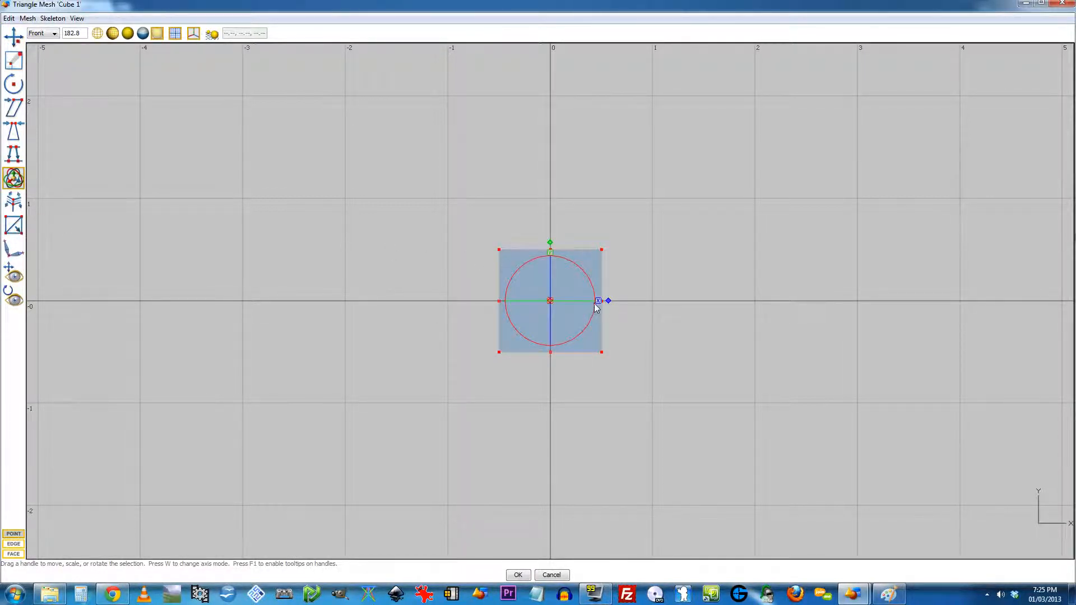
drag(597, 300, 547, 301)
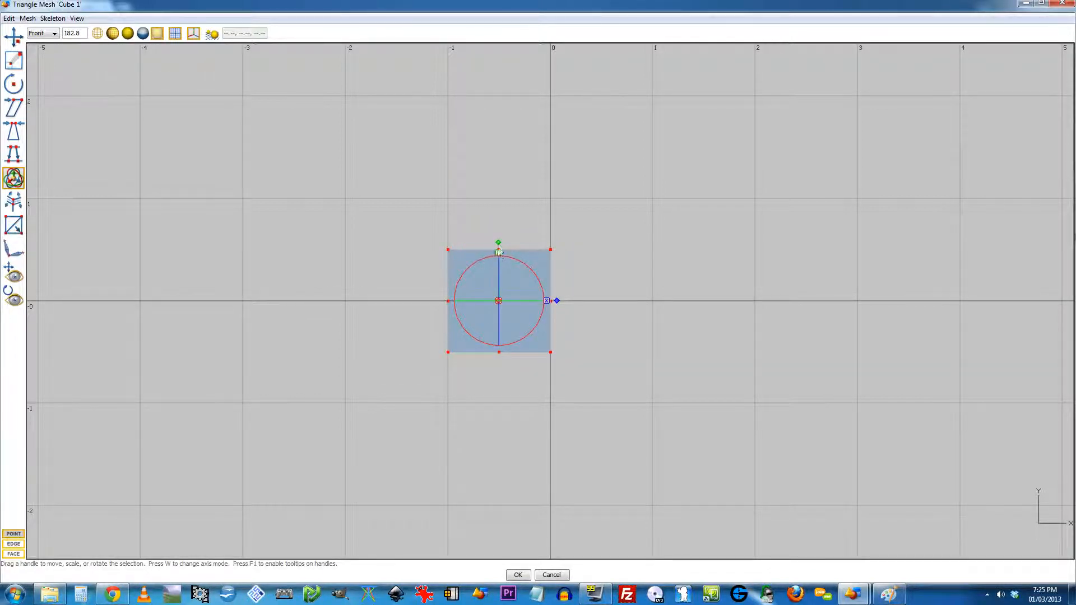
drag(499, 251, 499, 200)
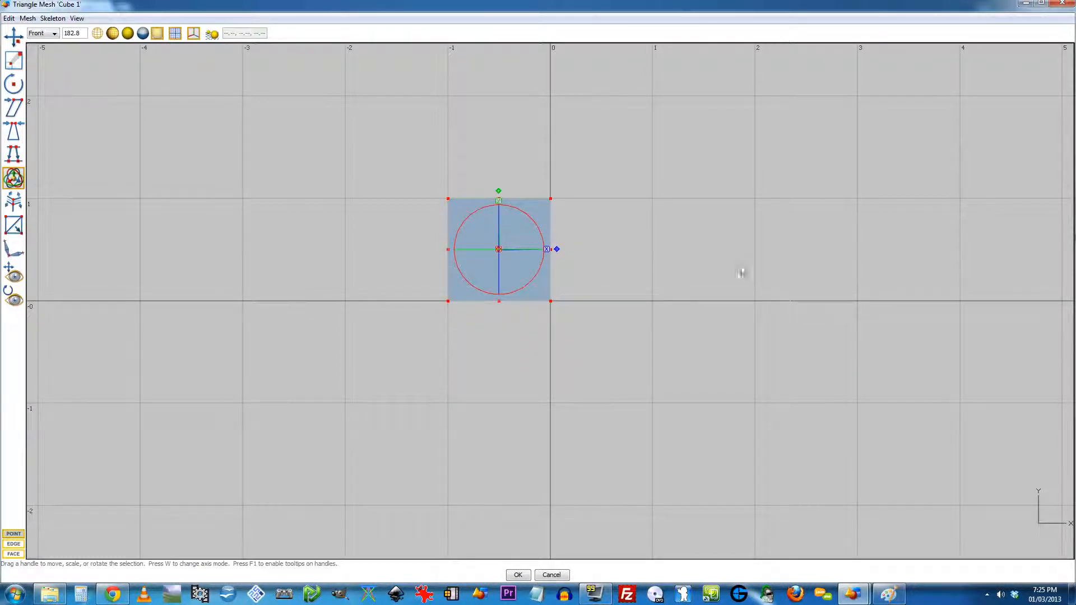
click(651, 297)
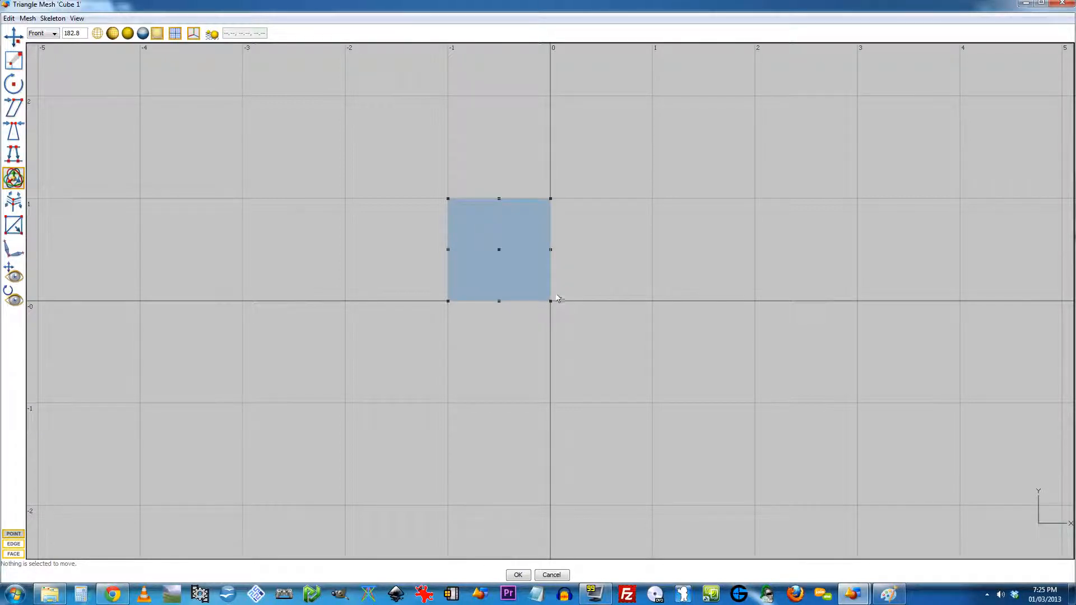
click(518, 576)
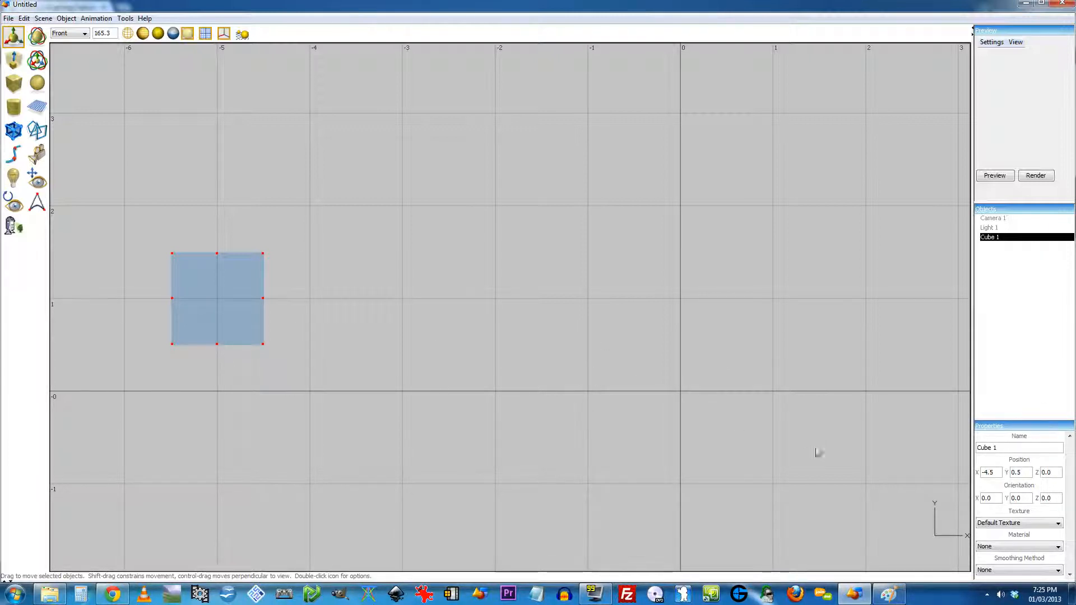
Set the cube's position to Y 0 and X -4.
double_click(1017, 473)
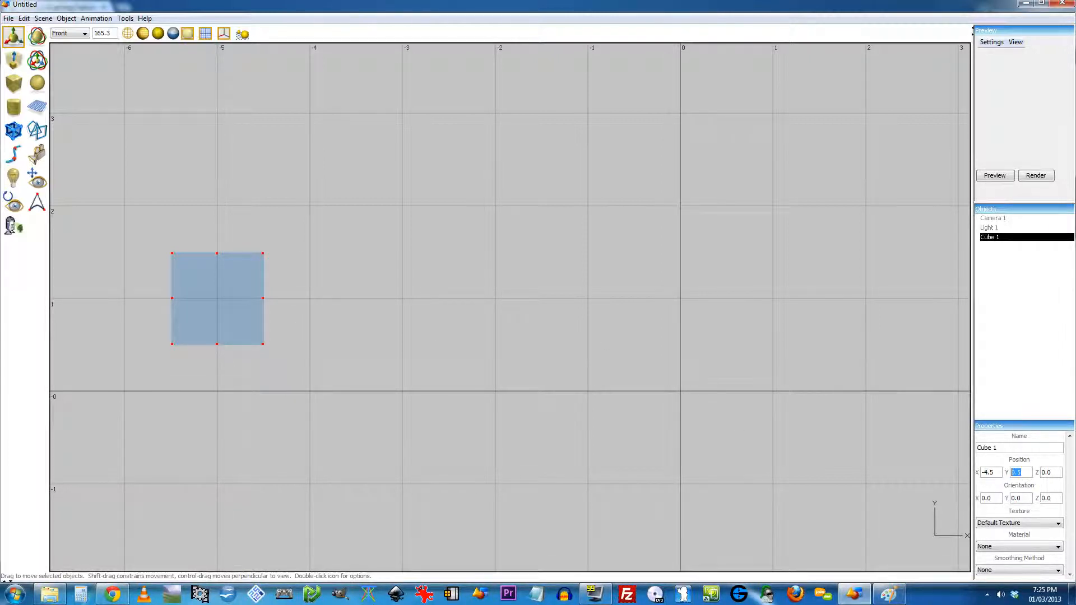
text(0)
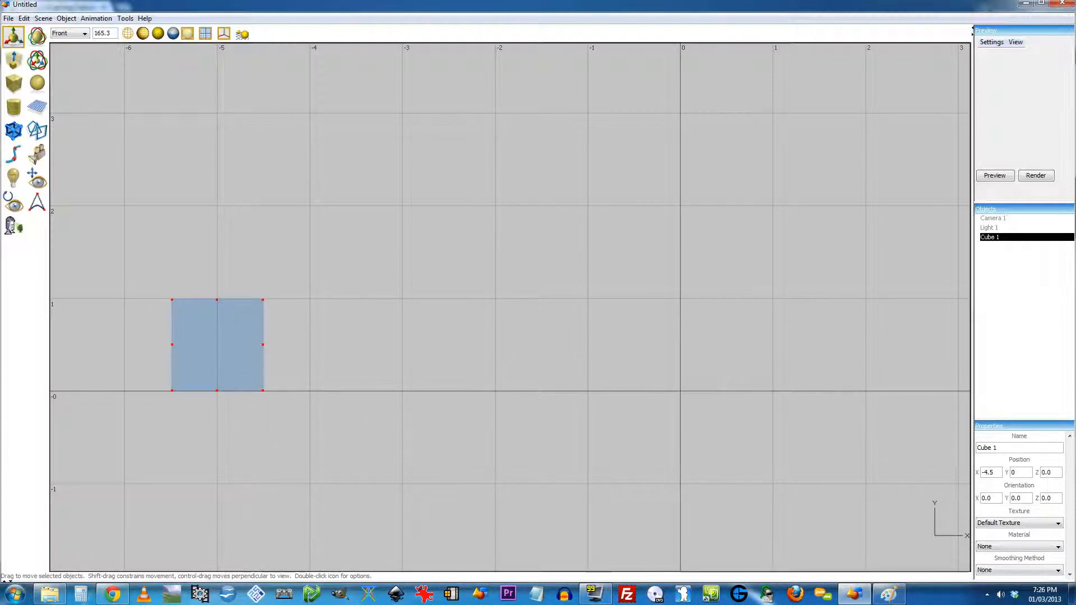
click(994, 472)
key(BackSpace)
key(BackSpace)
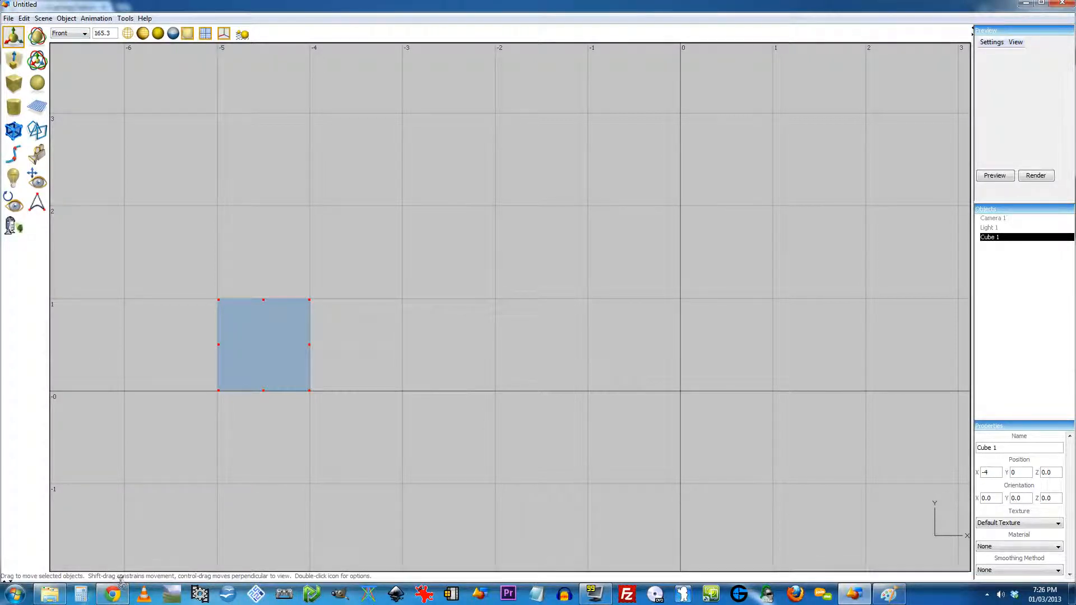
Show the animation score below the scene and keyframe the cube's starting position and rotation at time 0.
drag(120, 580, 135, 464)
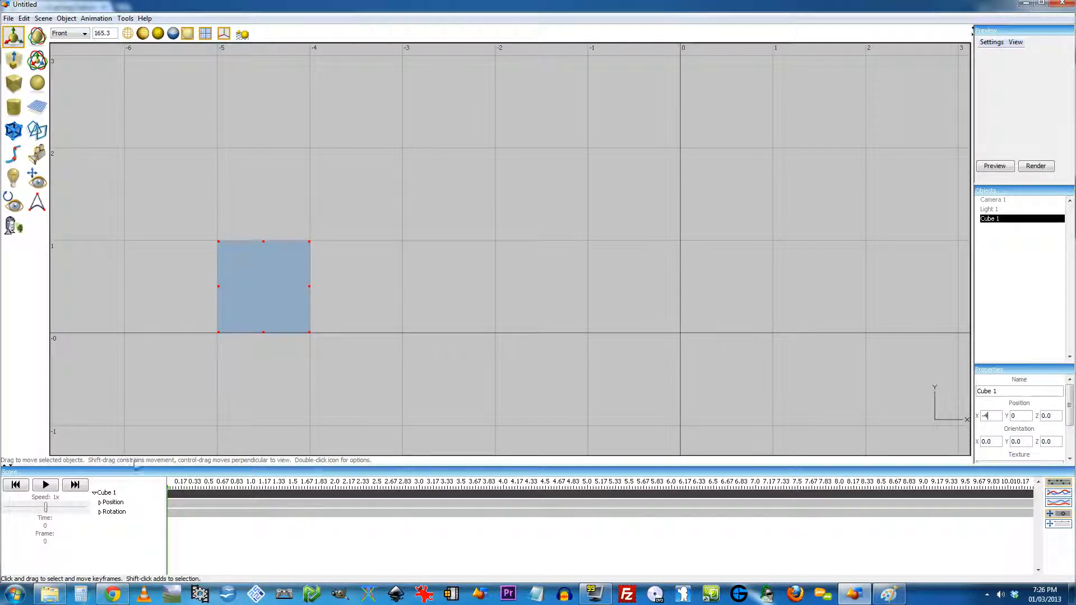
click(97, 19)
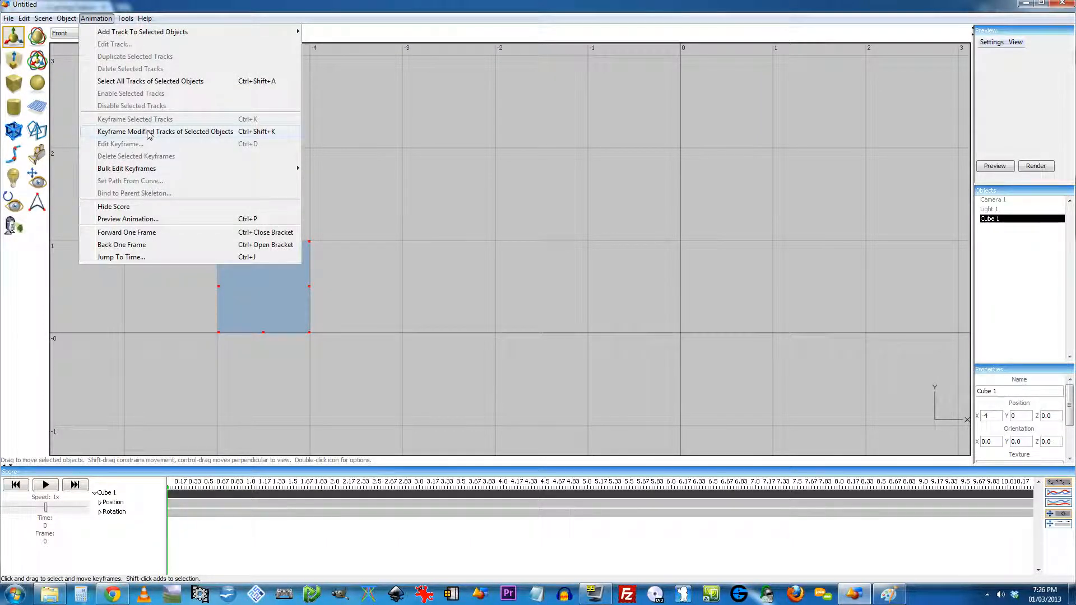
click(149, 132)
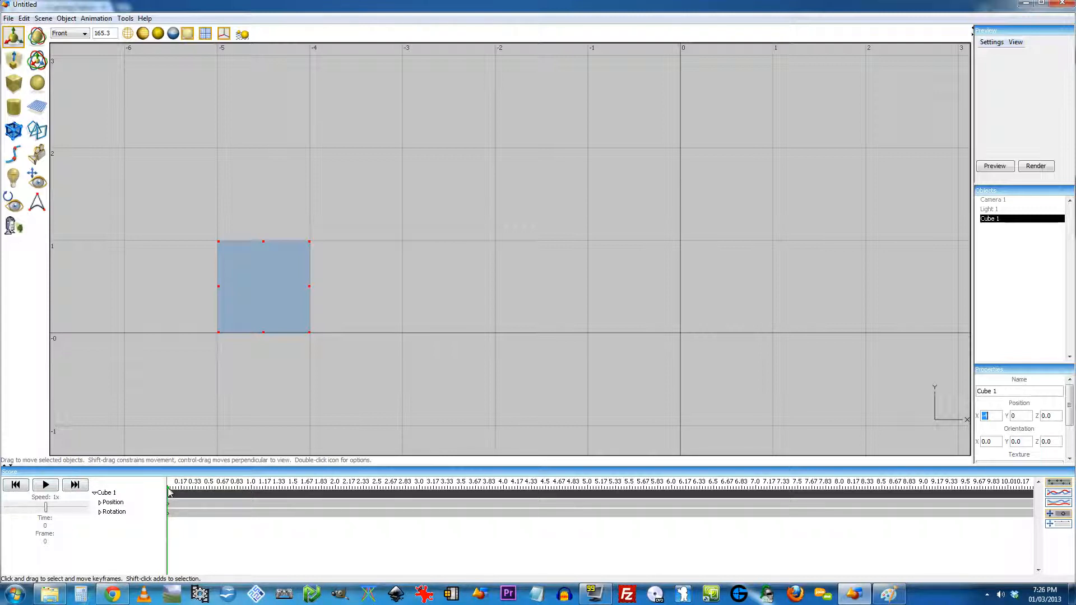
At time 1, roll the cube clockwise about its corner pivot to a Z orientation of 90 and keyframe the modified tracks.
mouse_move(169, 491)
mouse_down()
mouse_move(348, 493)
mouse_move(166, 494)
mouse_up()
drag(170, 492, 252, 492)
click(37, 60)
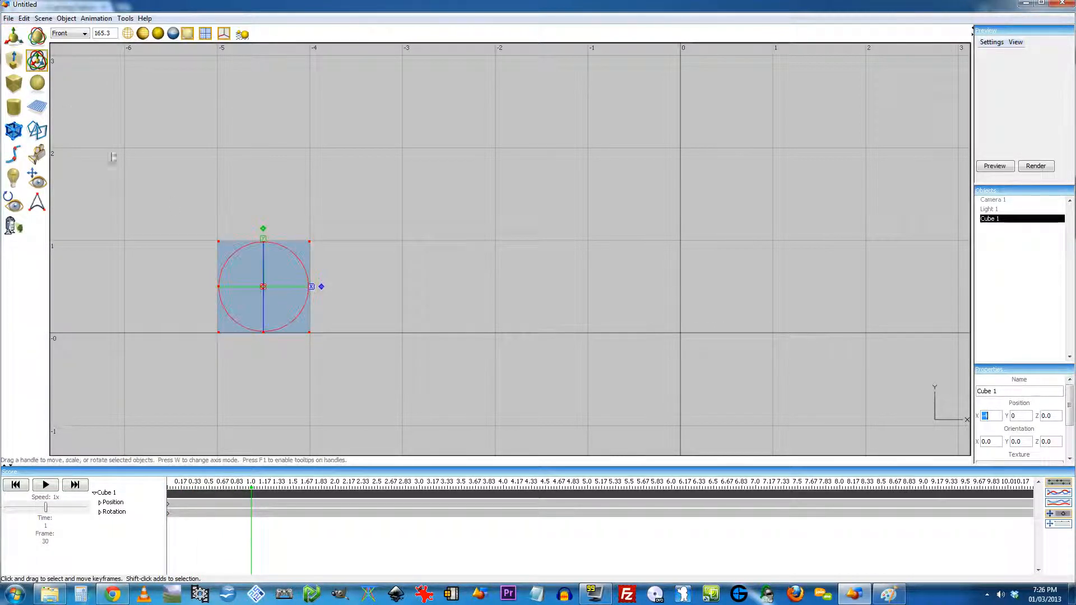
drag(301, 262, 371, 259)
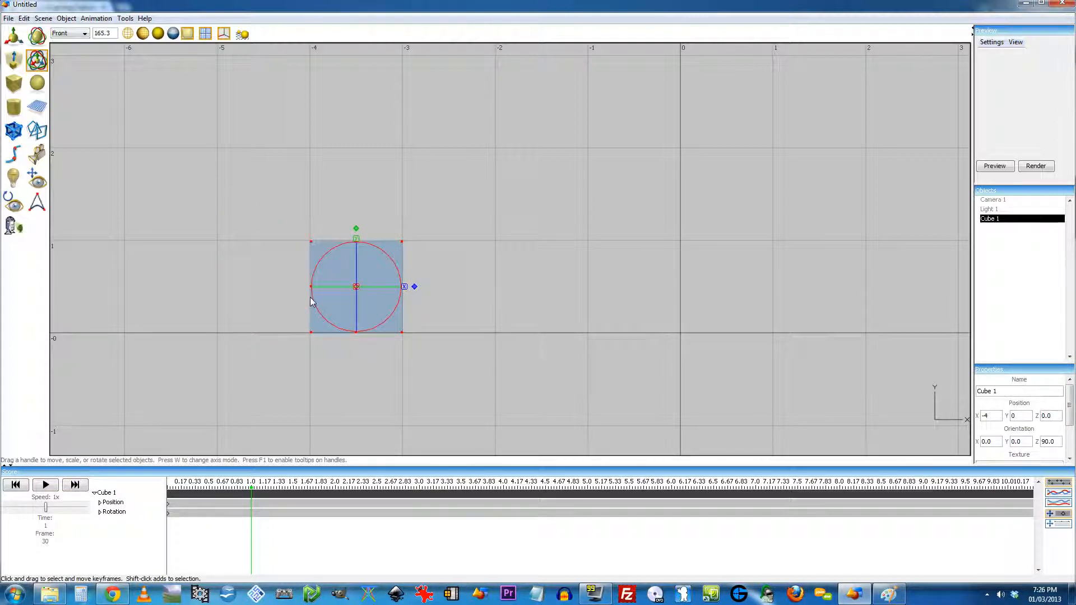
click(106, 19)
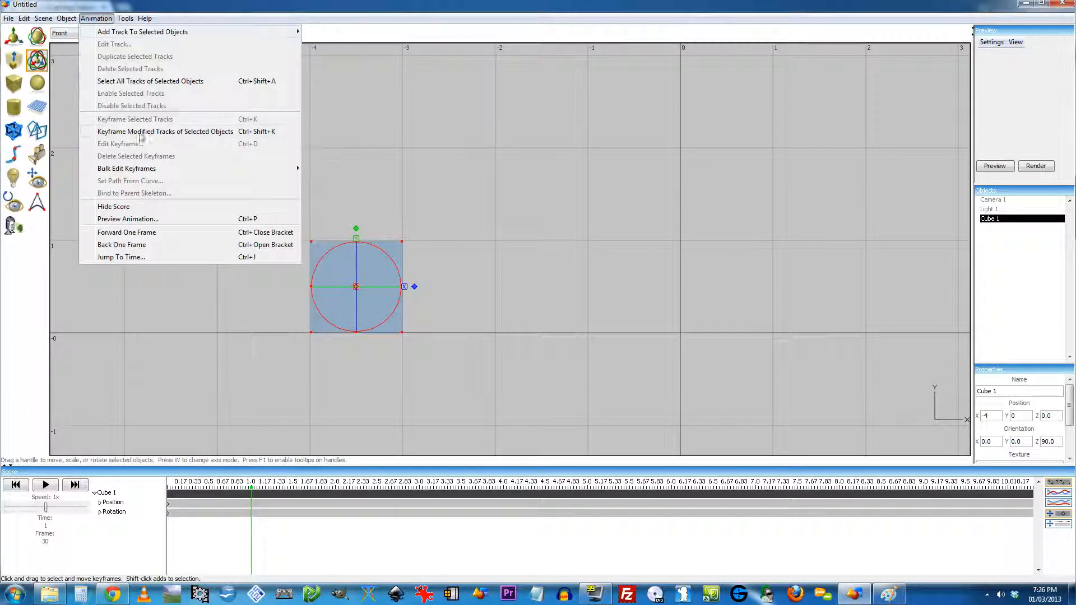
click(141, 132)
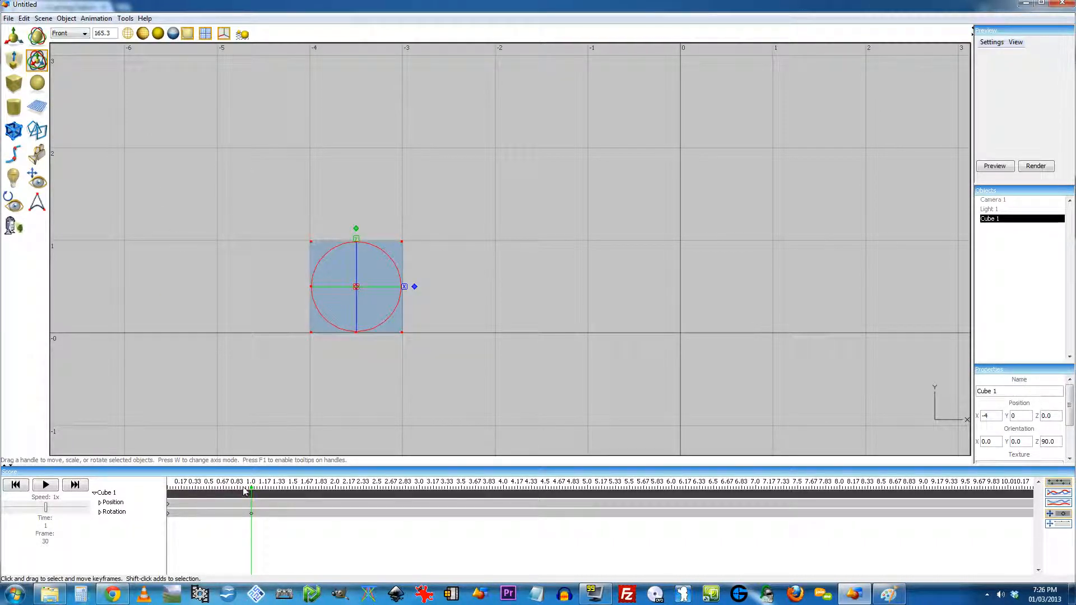
Play the animation from the start to check the cube's first roll.
drag(245, 491, 168, 491)
click(46, 485)
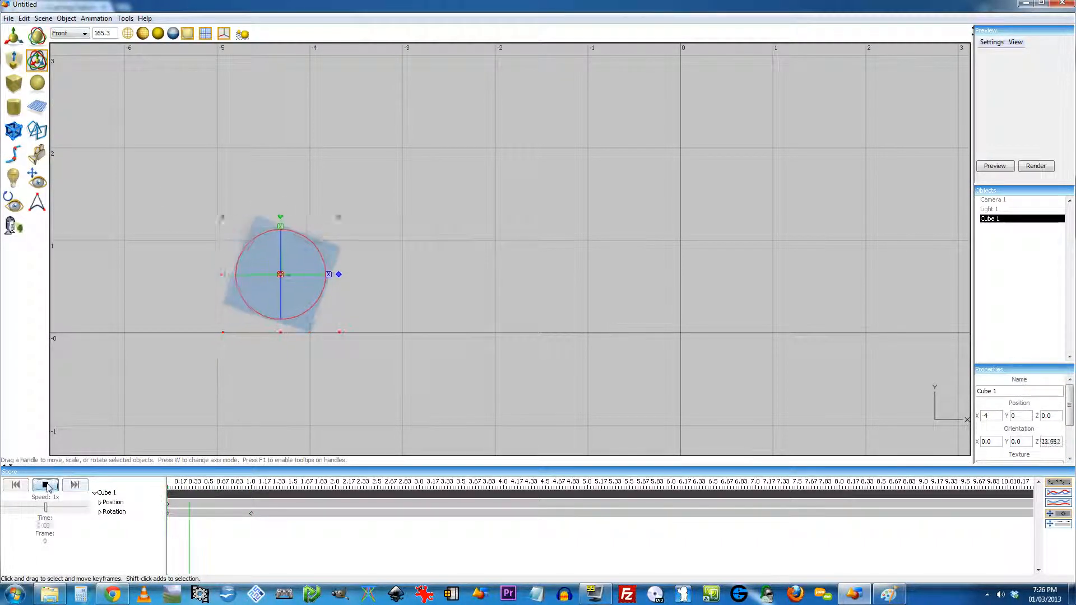
click(46, 485)
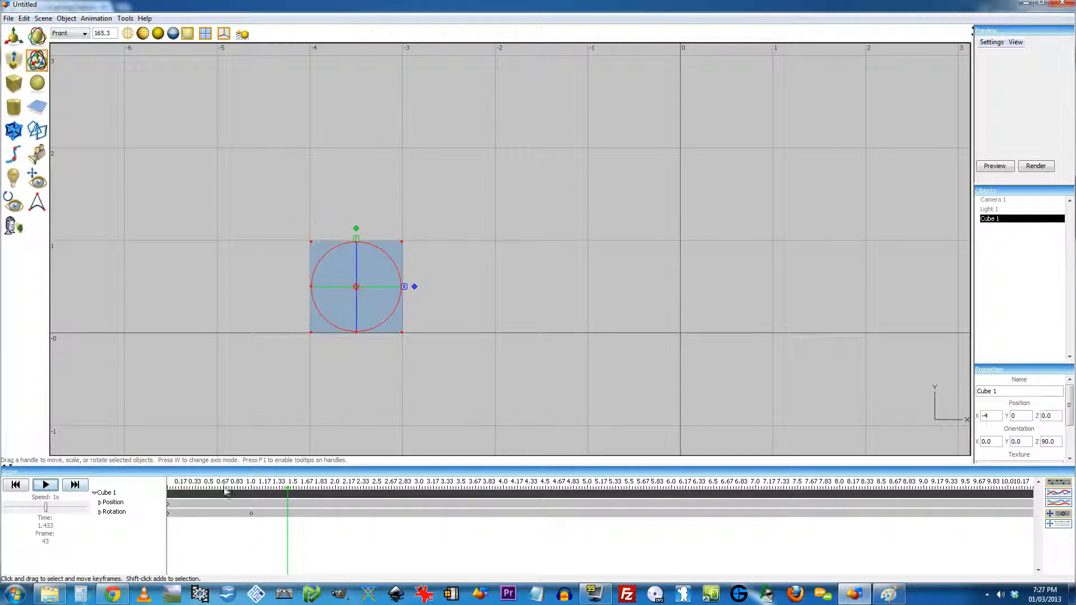
drag(227, 492, 168, 491)
At time 2, try rotating the cube further about its current pivot and undo the rotation.
mouse_move(243, 492)
mouse_down()
mouse_move(250, 504)
mouse_move(335, 502)
mouse_up()
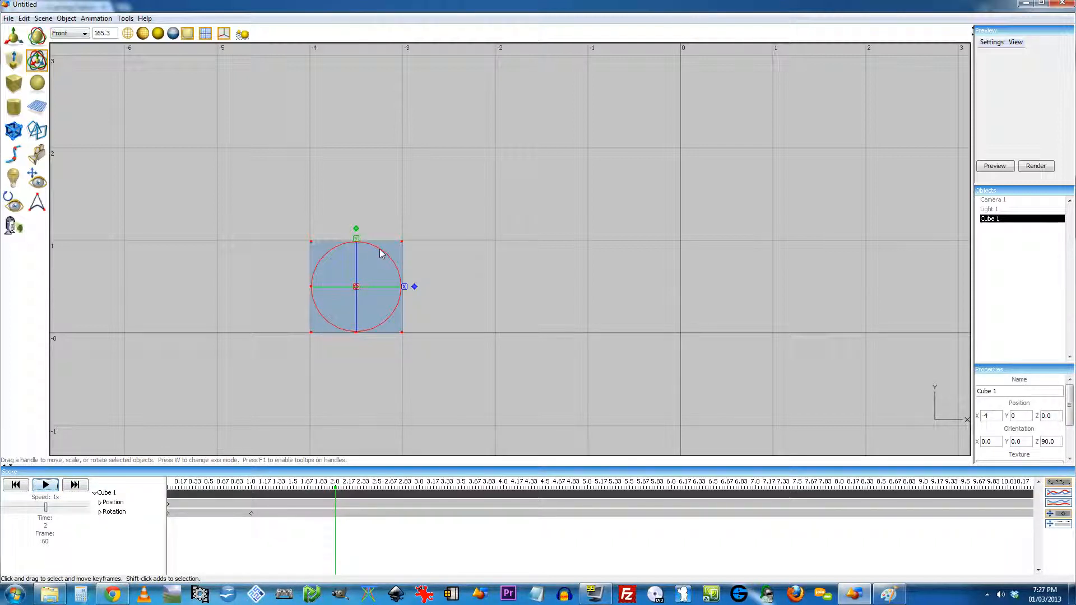
mouse_move(380, 251)
mouse_down()
mouse_move(449, 258)
mouse_move(379, 251)
mouse_up()
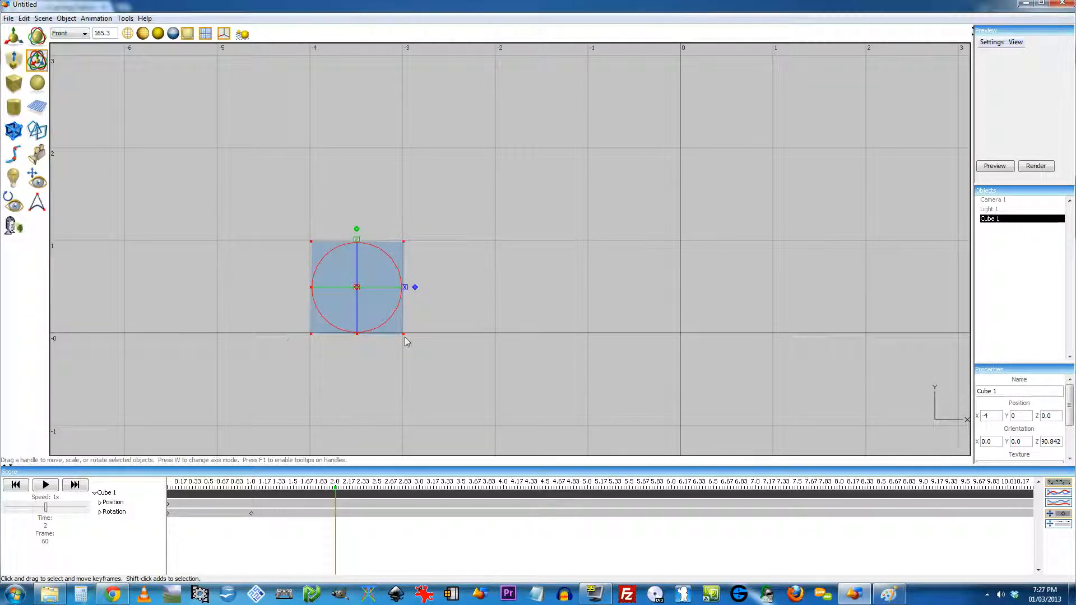
click(23, 18)
click(39, 29)
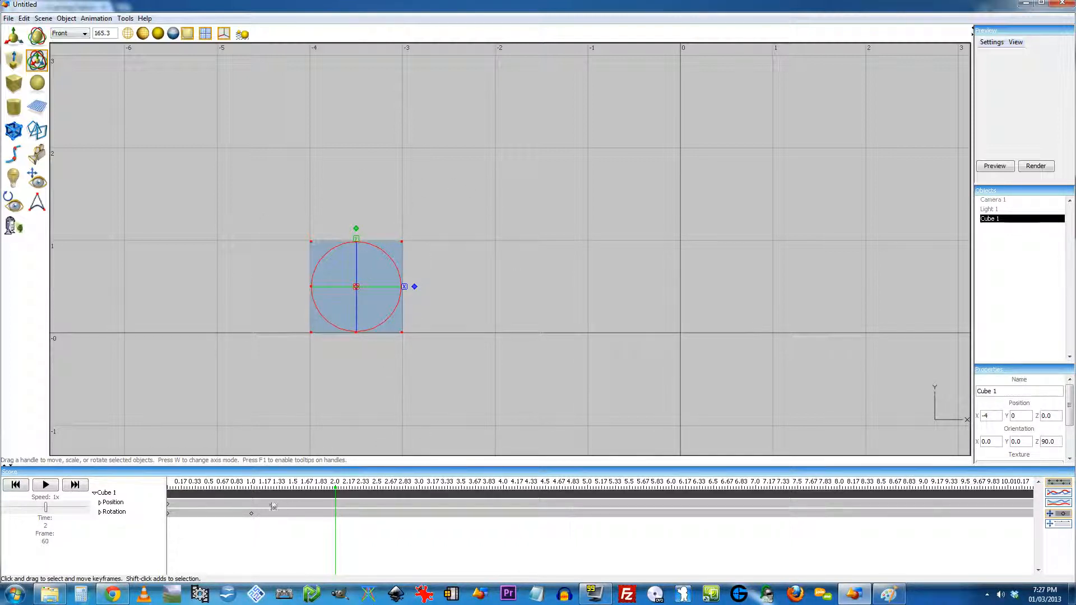
Keyframe the cube's position track at time 1 and shift the position and rotation keyframes there one frame earlier.
click(253, 491)
click(114, 506)
click(99, 19)
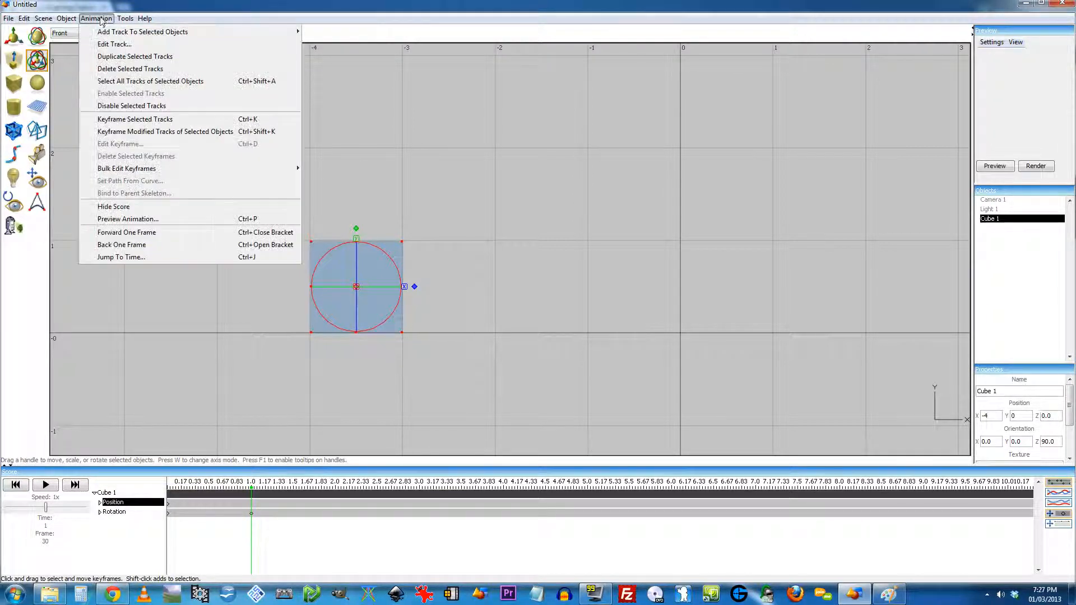
click(118, 120)
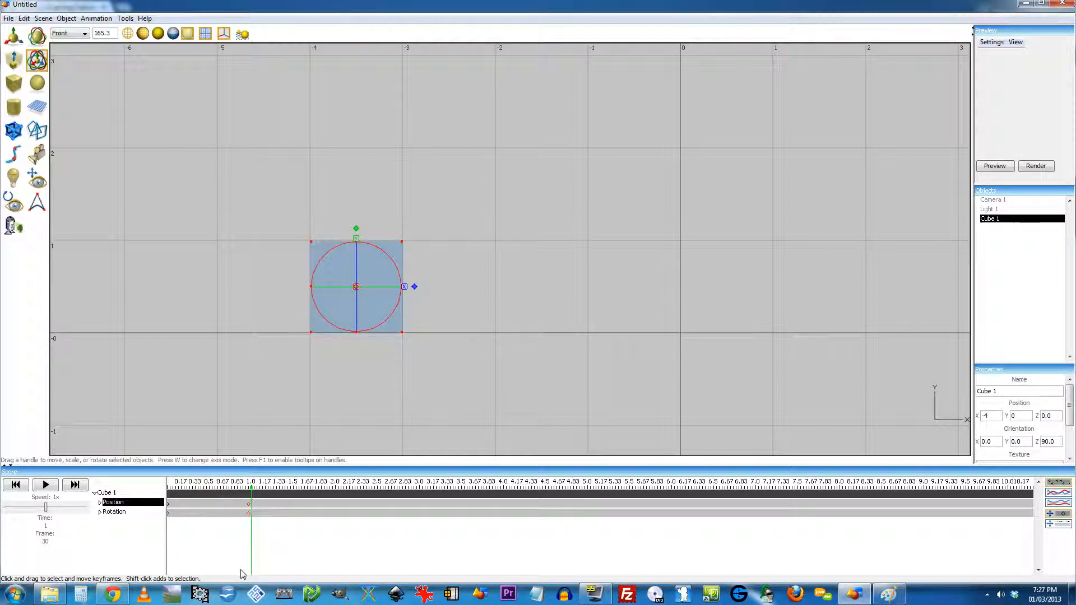
Add new keyframes for both the position and rotation tracks of the cube at time 1.
shift+click(124, 512)
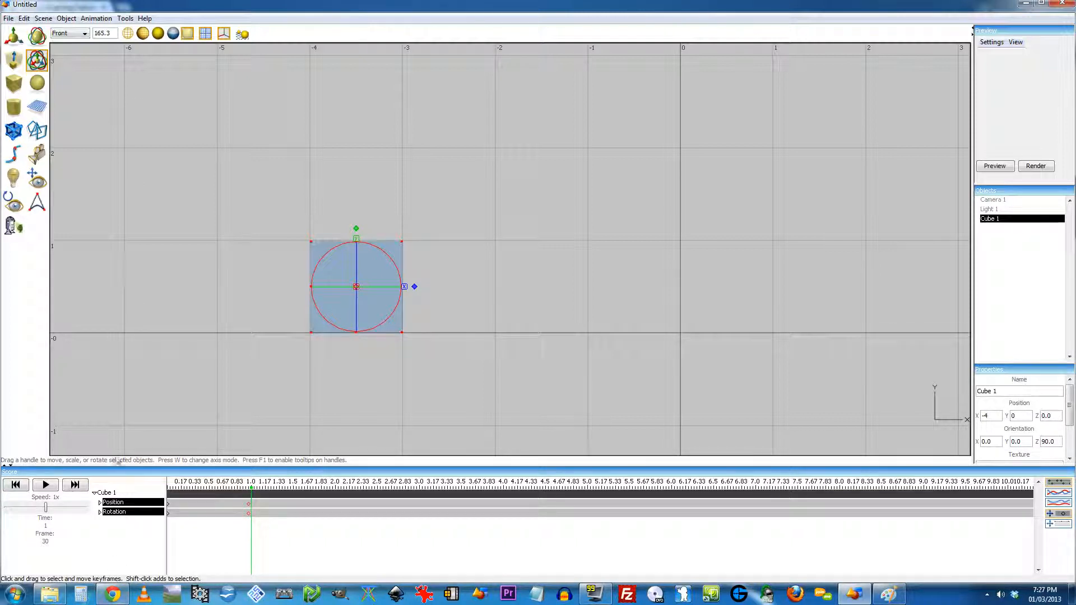
click(97, 18)
click(106, 122)
At time 1, move the cube to X -3.0, reset its Z orientation to 0.0, and keyframe both tracks.
mouse_move(253, 493)
mouse_down()
mouse_move(169, 487)
mouse_move(244, 481)
mouse_move(209, 485)
mouse_move(245, 493)
mouse_move(196, 492)
mouse_move(240, 498)
mouse_move(253, 487)
mouse_up()
drag(406, 292, 485, 291)
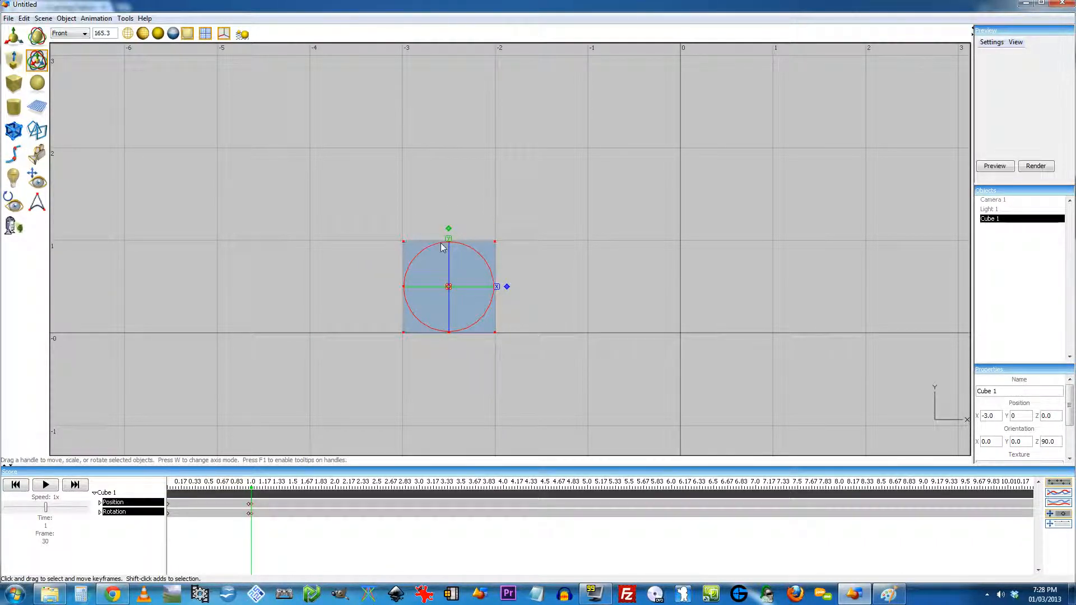
drag(442, 247, 381, 267)
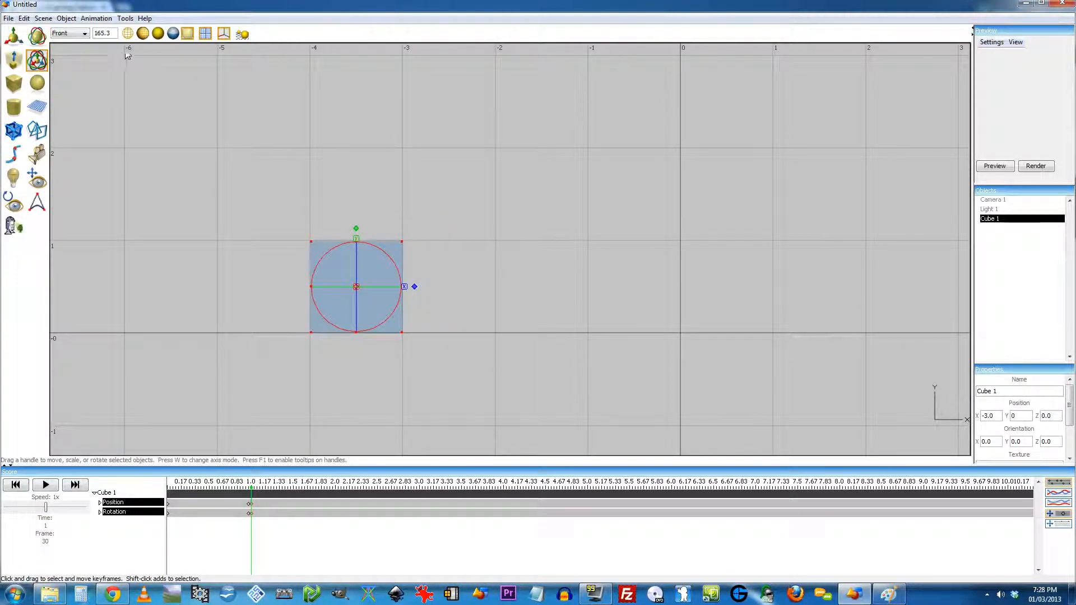
click(96, 18)
click(138, 218)
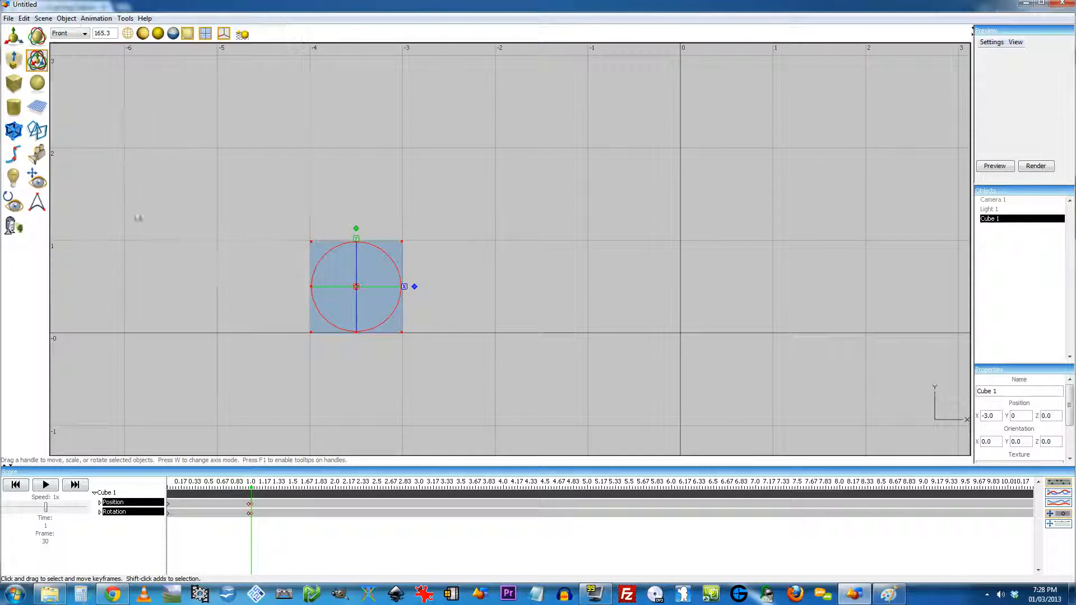
At time 2, roll the cube to a Z orientation of 90 about its corner and keyframe both selected tracks.
mouse_move(179, 489)
mouse_down()
mouse_move(258, 492)
mouse_move(173, 498)
mouse_move(336, 511)
mouse_up()
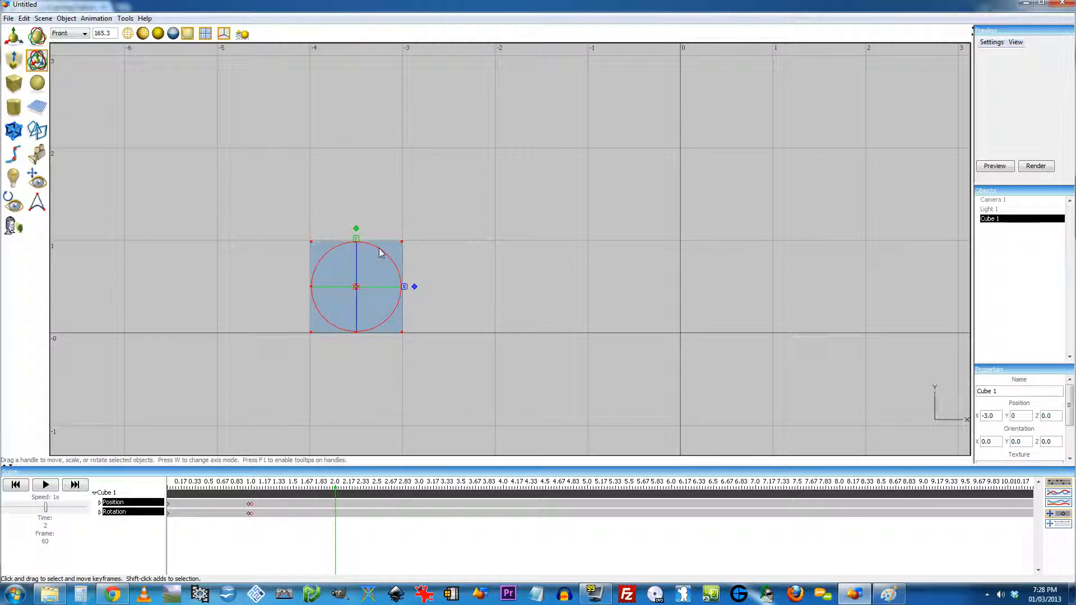
drag(380, 252, 451, 253)
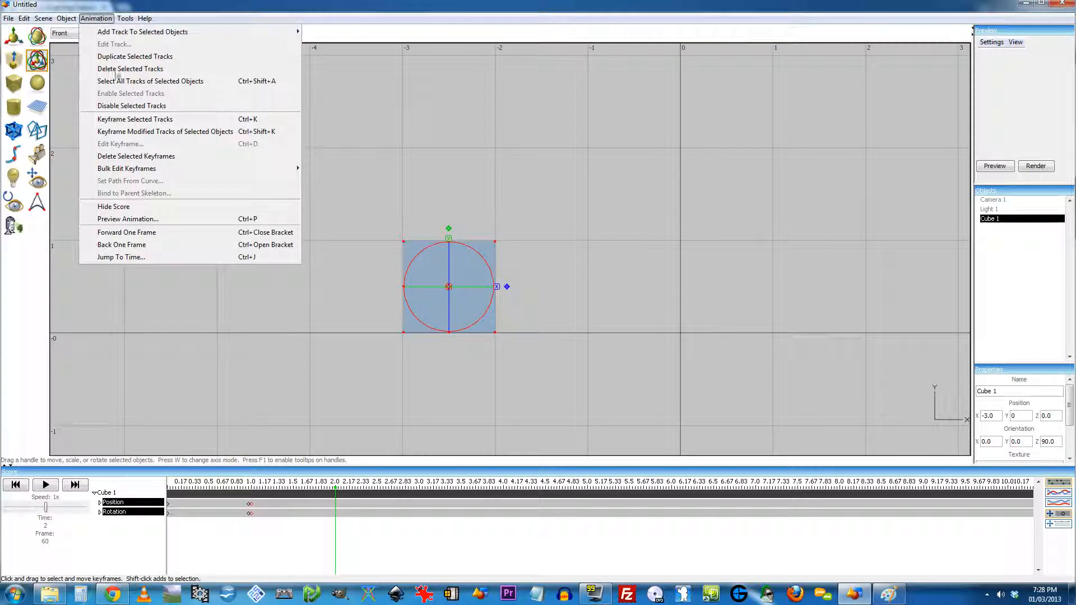
click(128, 119)
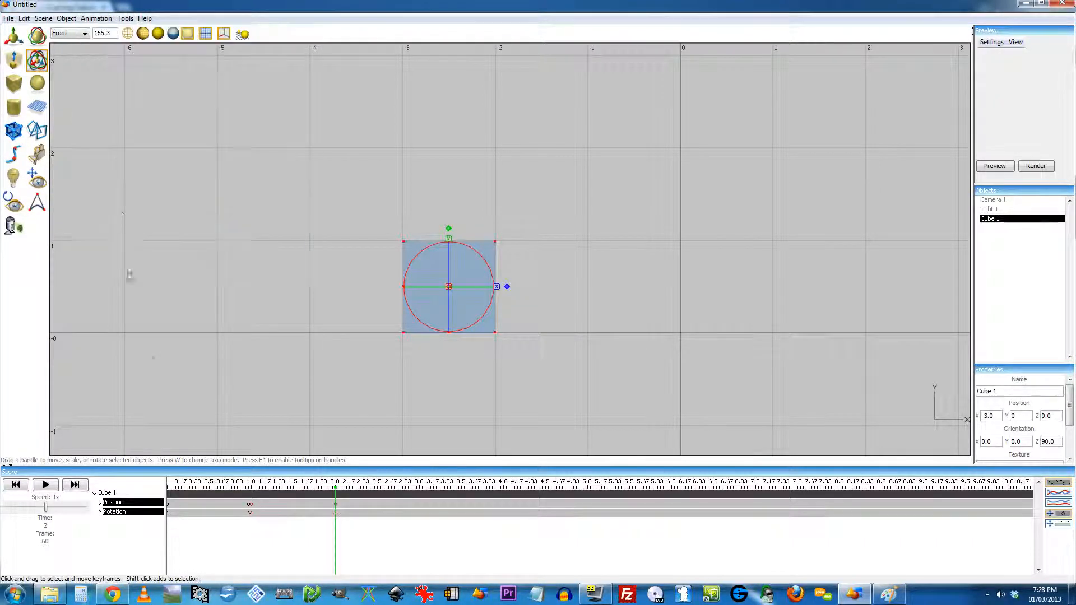
Play the animation to check both rolls and return to time 1 to inspect the cube.
click(185, 485)
click(49, 486)
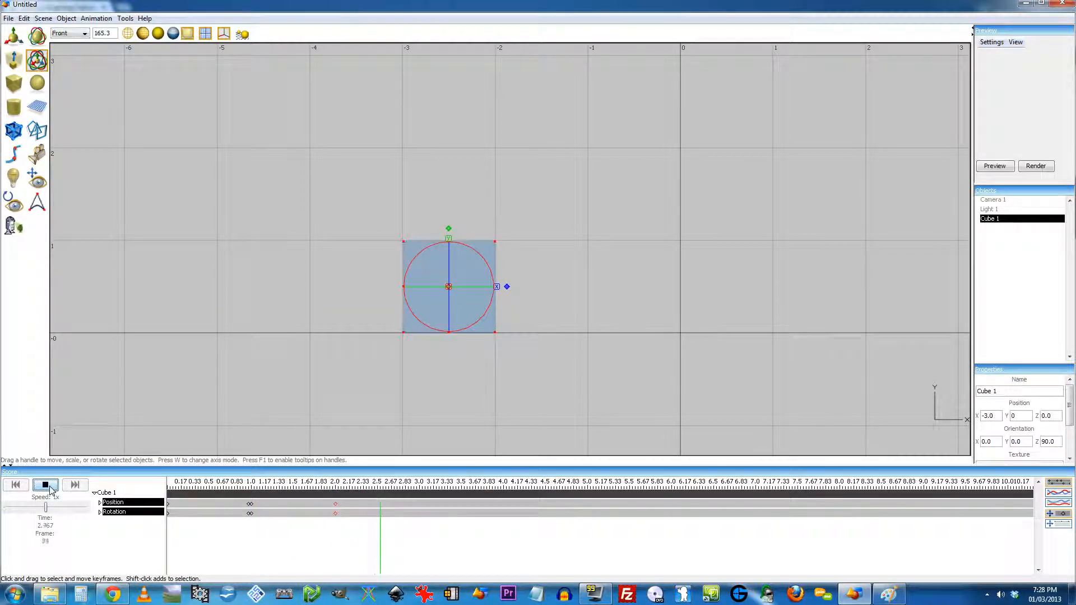
click(52, 486)
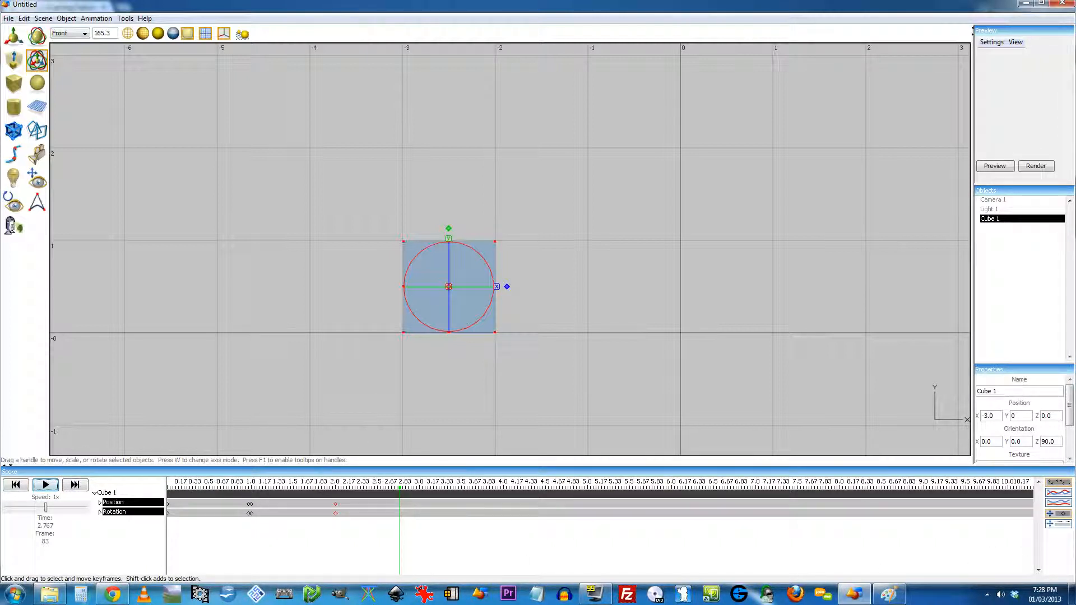
mouse_move(252, 495)
mouse_down()
mouse_move(242, 495)
mouse_move(252, 500)
mouse_up()
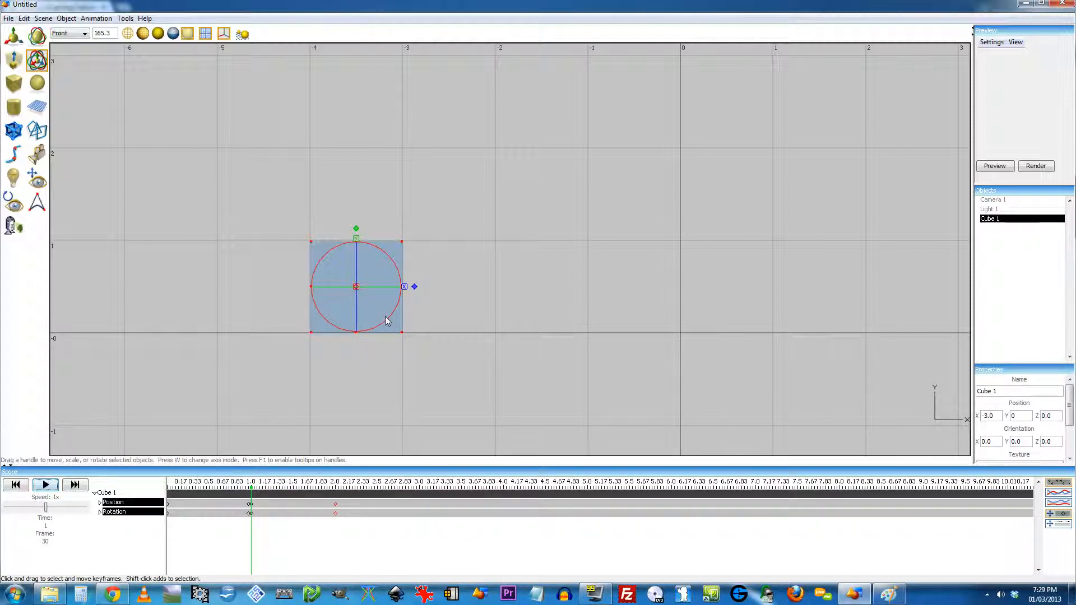
Delete the cube and set the animation time back to 0.
key(Delete)
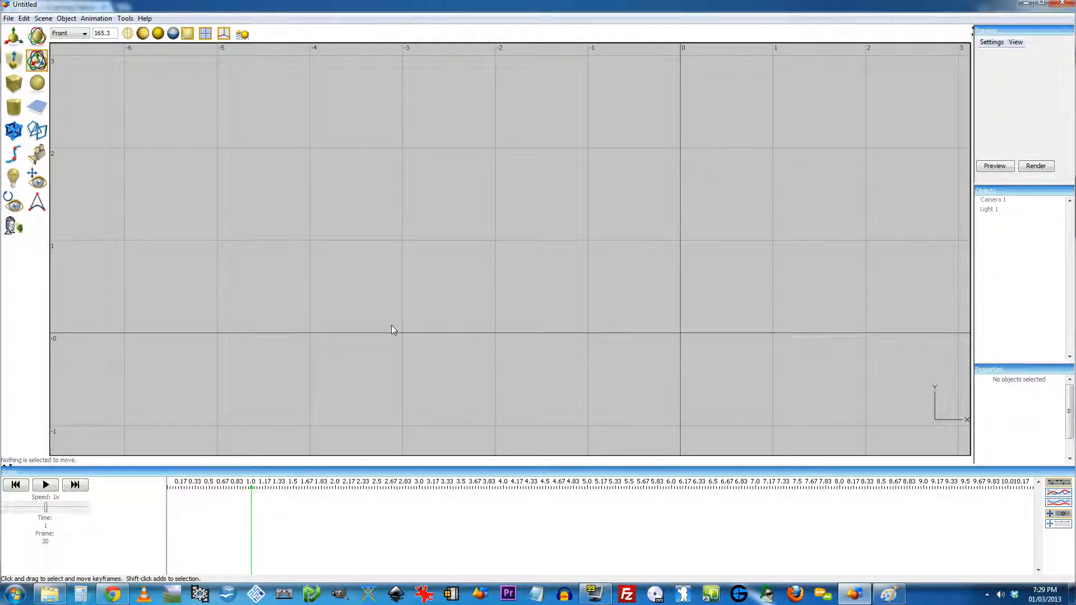
click(197, 488)
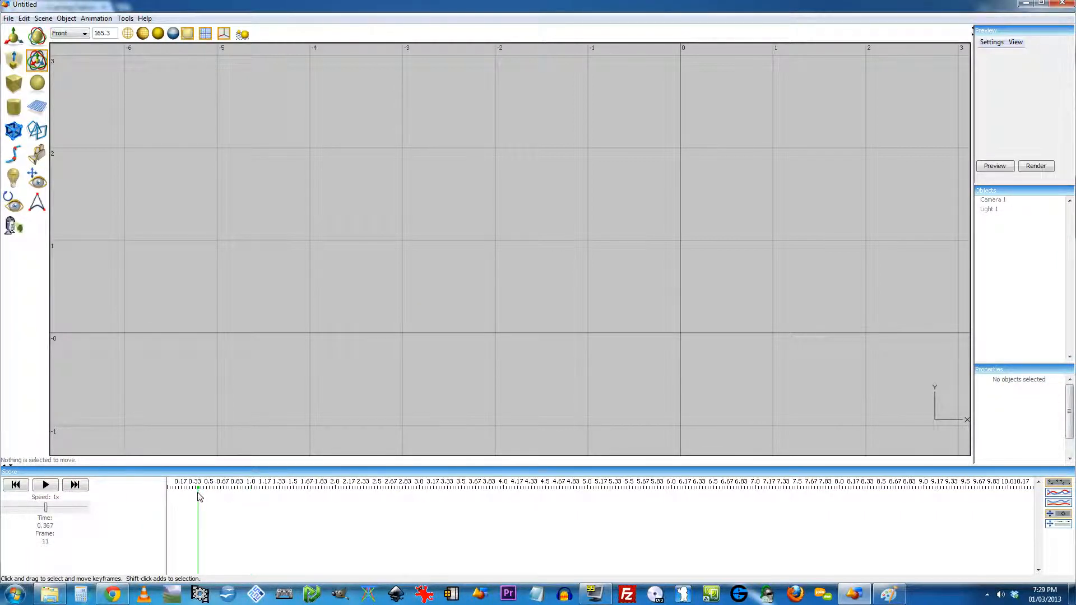
right_drag(243, 511, 322, 516)
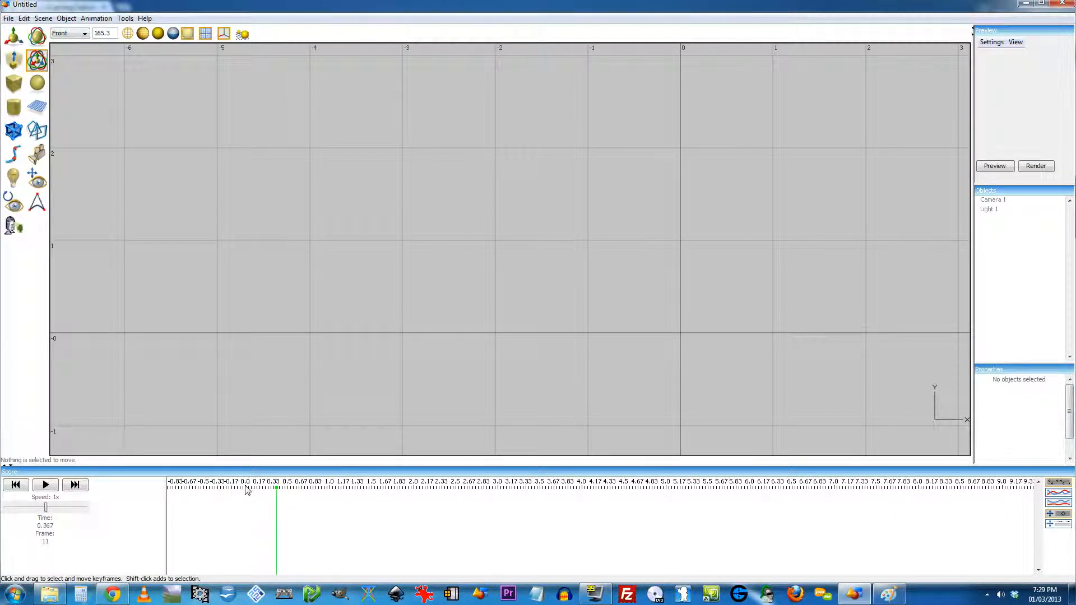
click(247, 488)
Create a cube in the grid square between -4 and -3 and set its X, Y and Z sizes to 1.
click(14, 84)
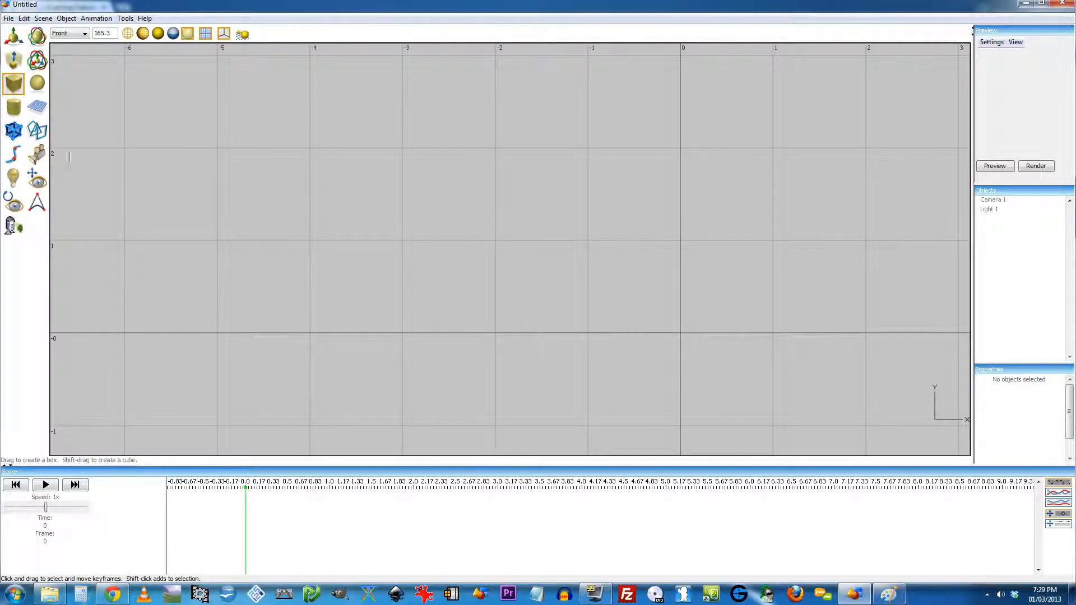
drag(310, 241, 403, 334)
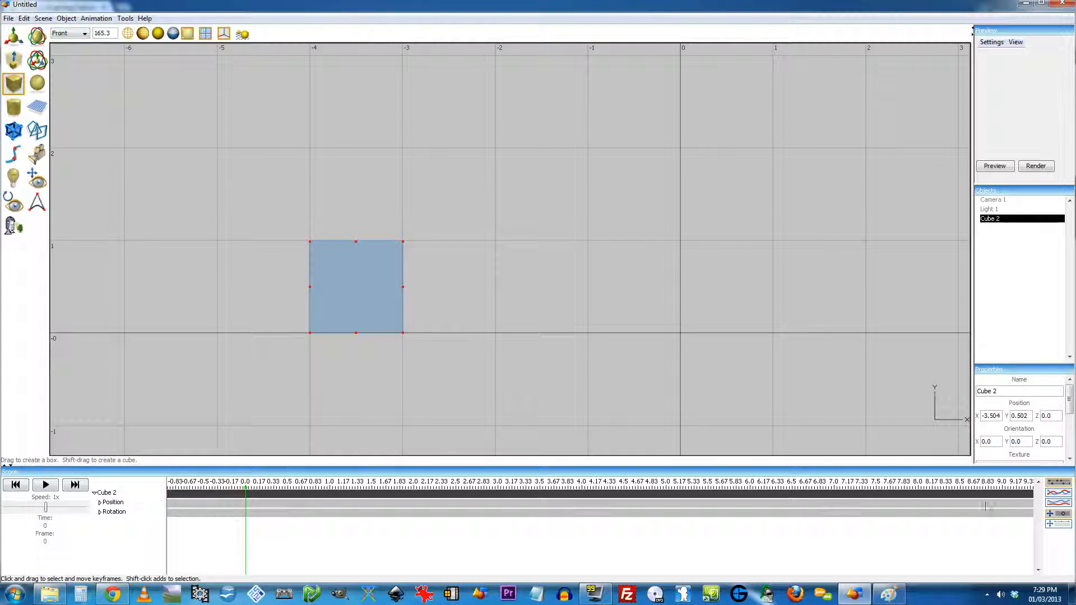
scroll(1019, 418, down, 5)
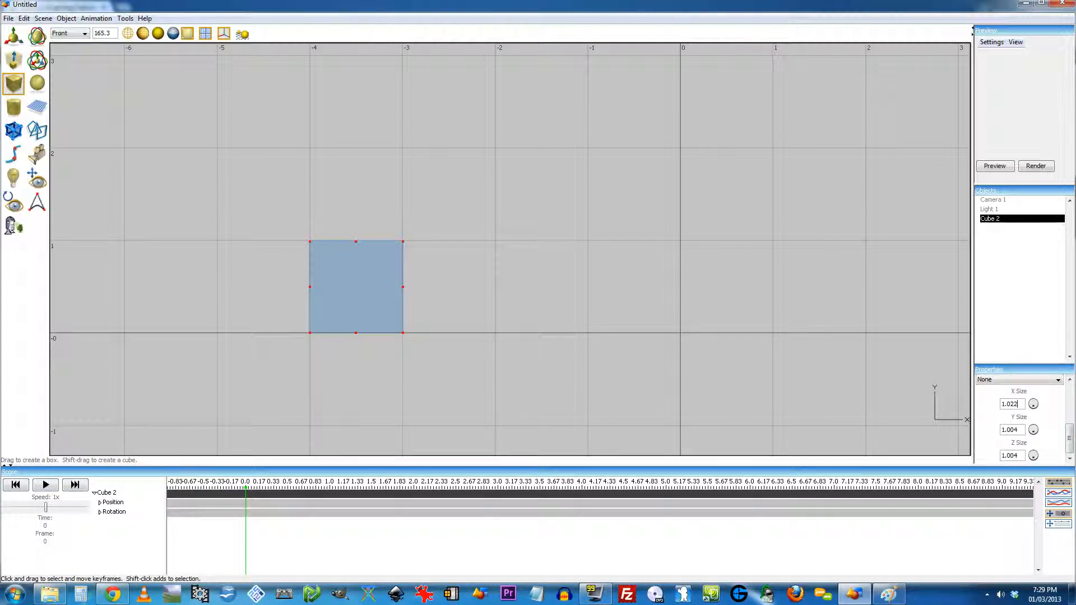
drag(1017, 404, 955, 455)
text(111)
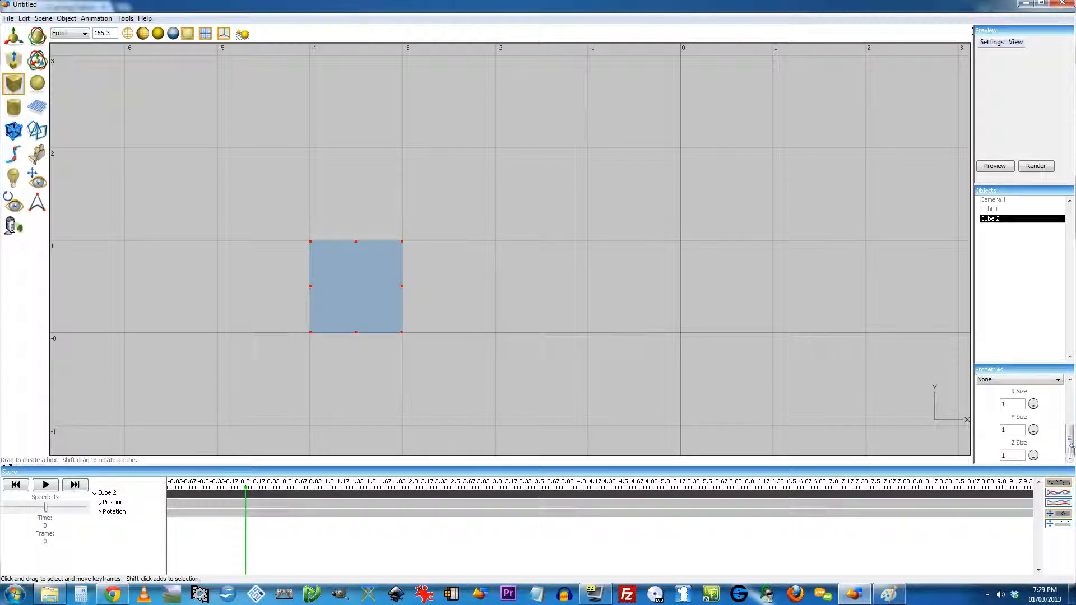
Set the new cube's position to X -3.50 and Y 0.50 and keyframe its modified tracks at time 0.
drag(1071, 446, 1071, 399)
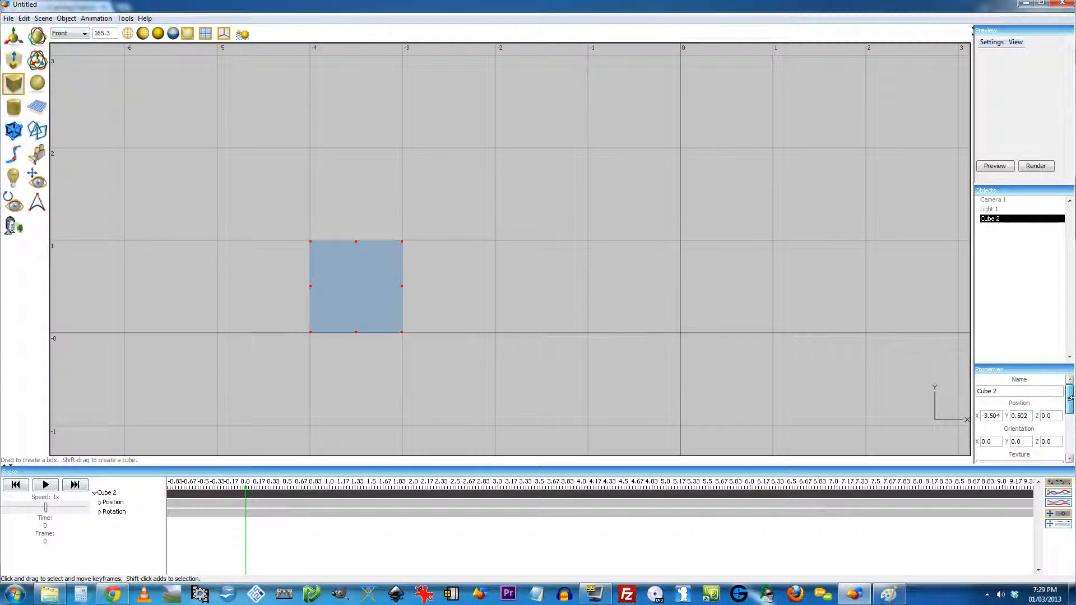
click(1000, 416)
key(BackSpace)
click(96, 18)
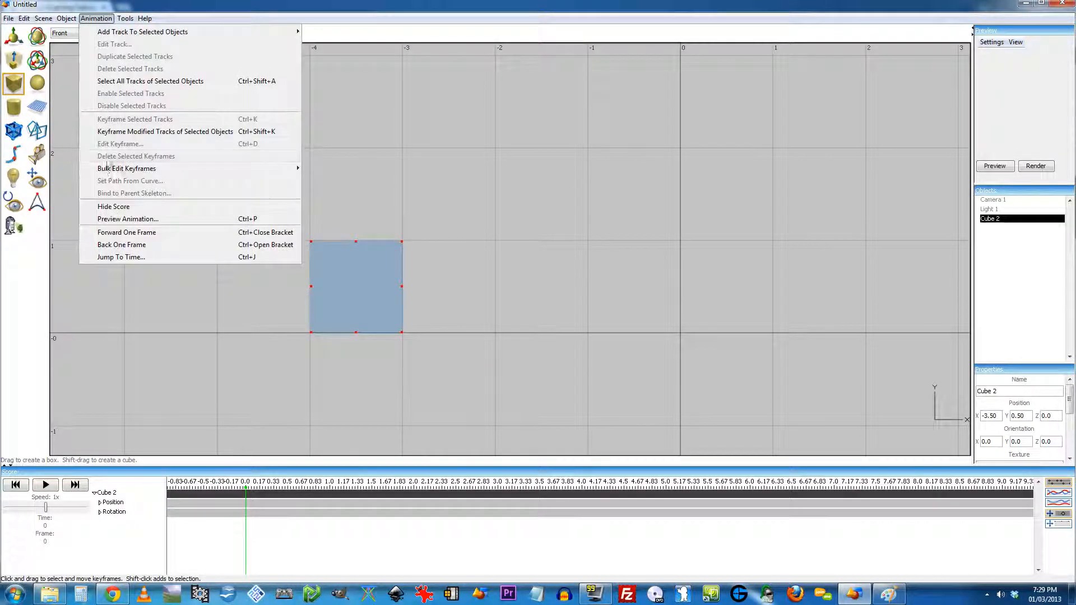
click(118, 135)
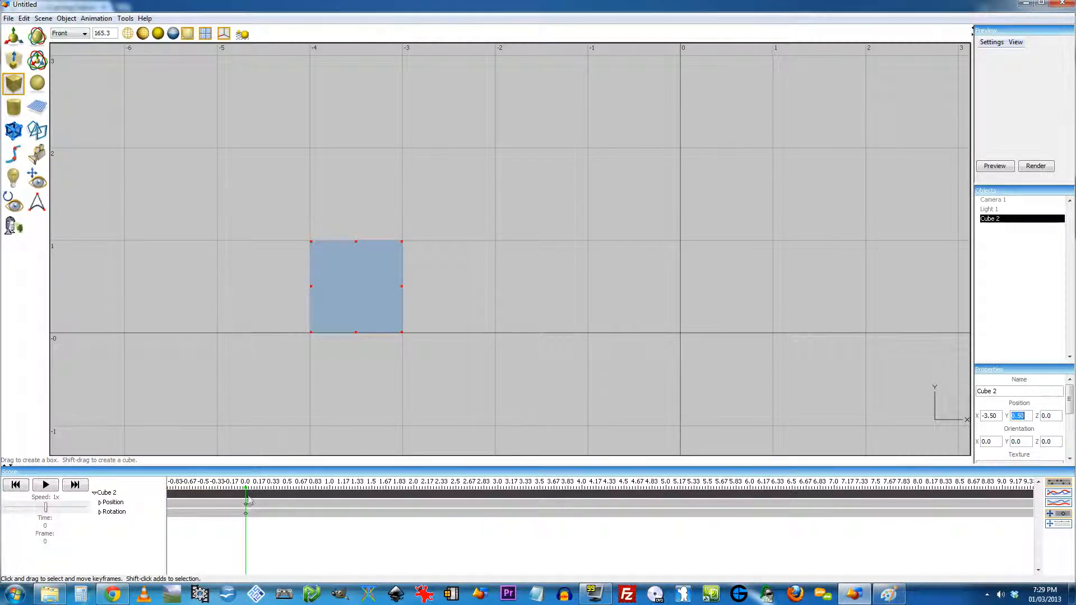
At time 1, move the cube to X -2.5, rotate it 90 degrees about Z and keyframe its modified tracks.
drag(247, 492, 332, 502)
click(38, 63)
drag(404, 287, 469, 296)
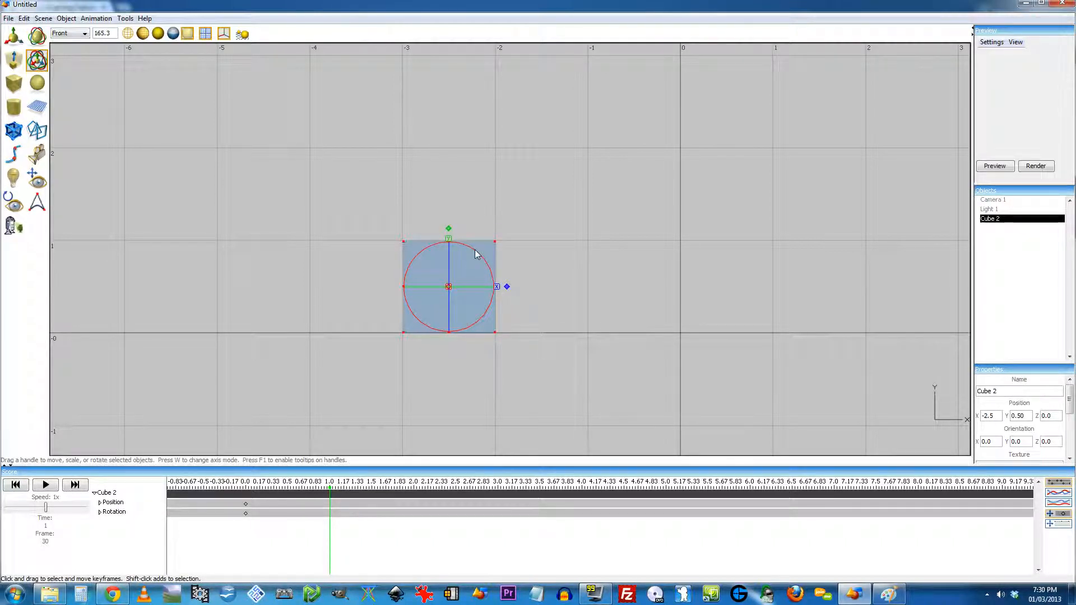
drag(474, 254, 540, 263)
click(96, 18)
click(127, 143)
Rewind to before time 0 and play the animation to check the cube's movement and rotation.
mouse_move(245, 493)
mouse_down()
mouse_move(341, 491)
mouse_move(236, 492)
mouse_up()
click(45, 485)
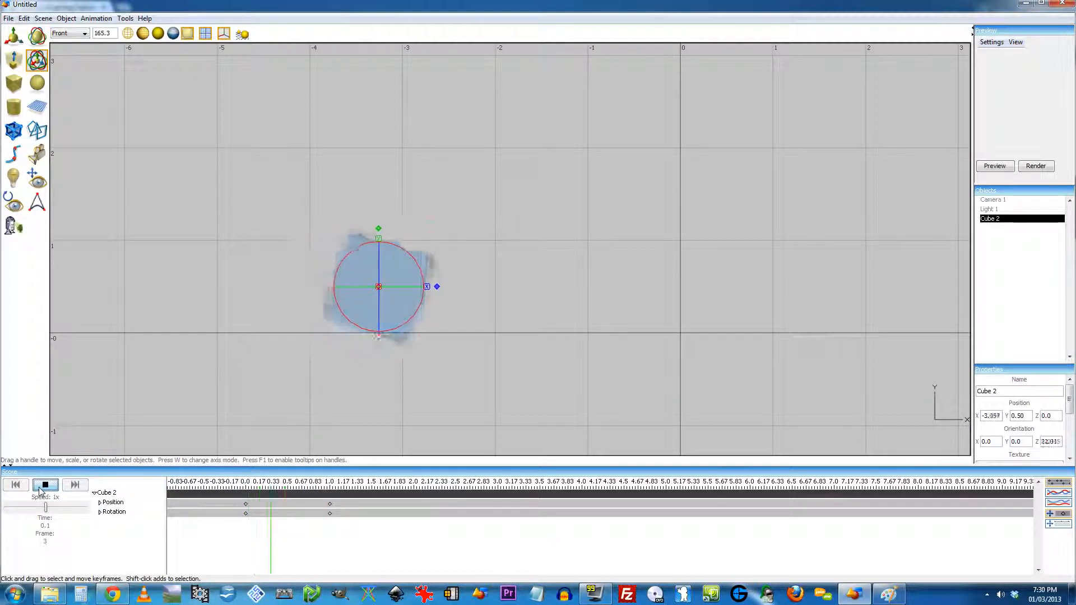
click(42, 487)
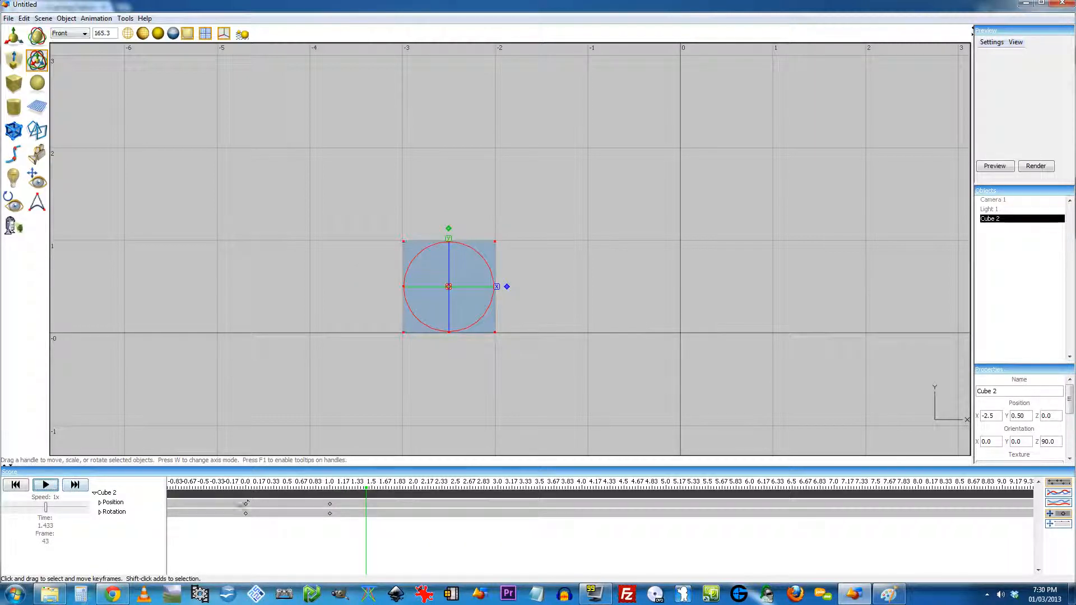
At time 0.5, raise the cube to Y 0.702 so its lowest corner meets the ground line, and keyframe its modified tracks.
drag(240, 491, 287, 504)
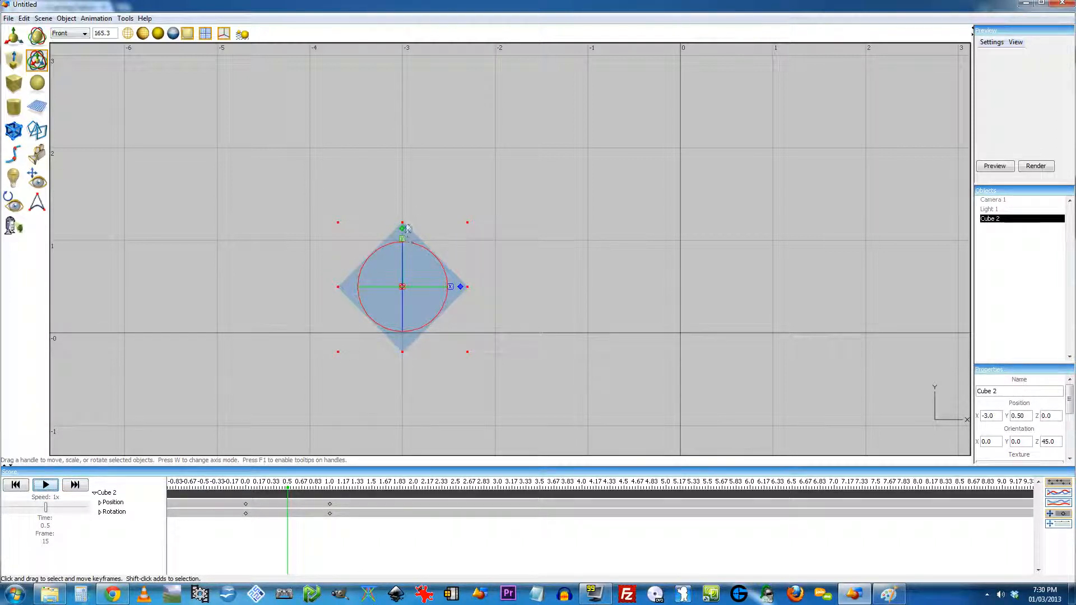
scroll(396, 283, up, 4)
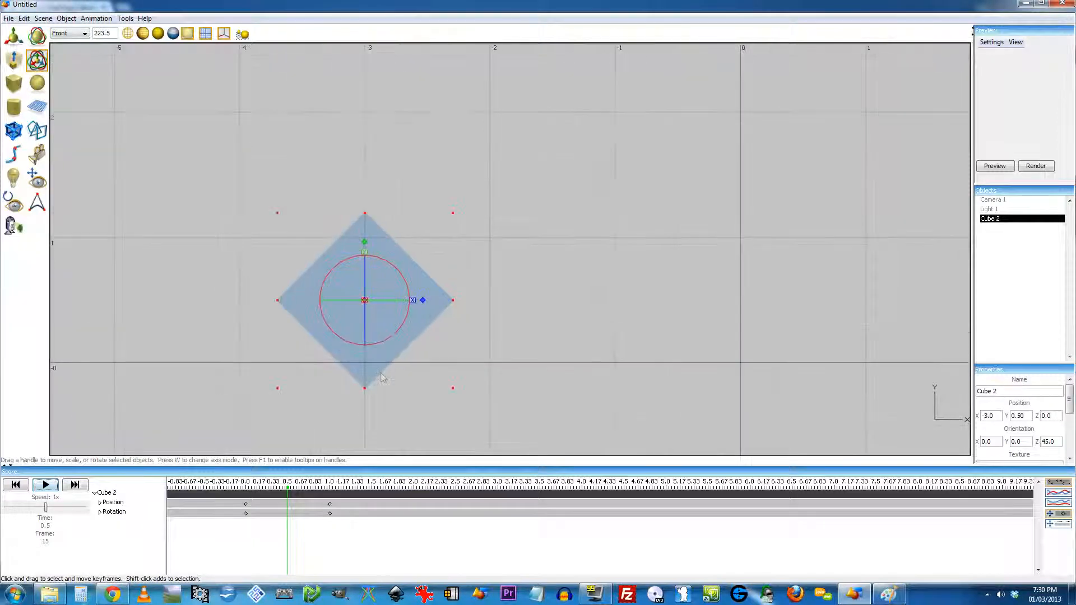
drag(314, 267, 313, 240)
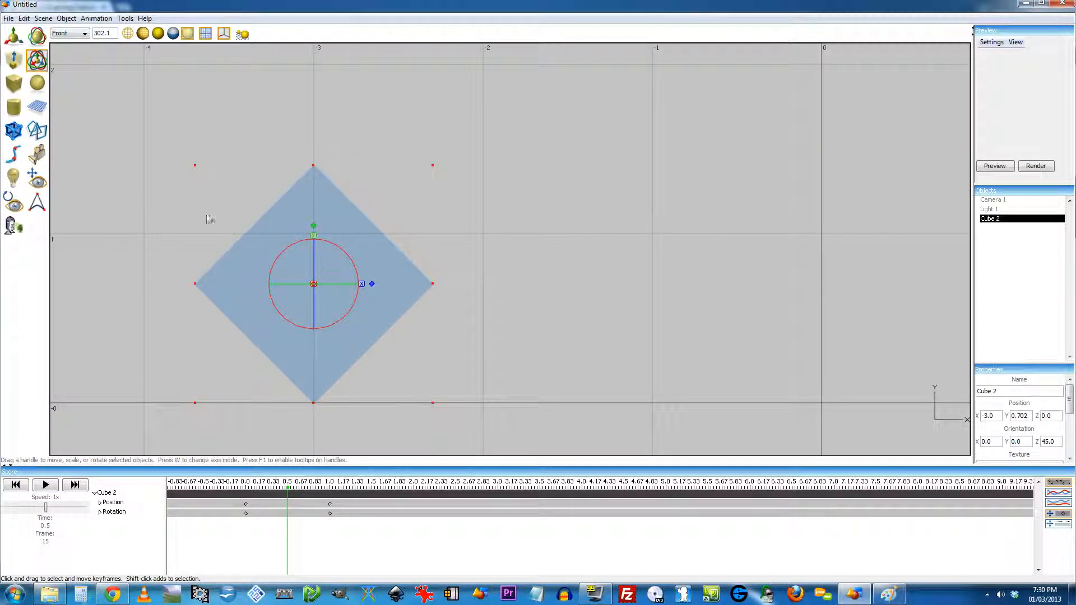
click(106, 22)
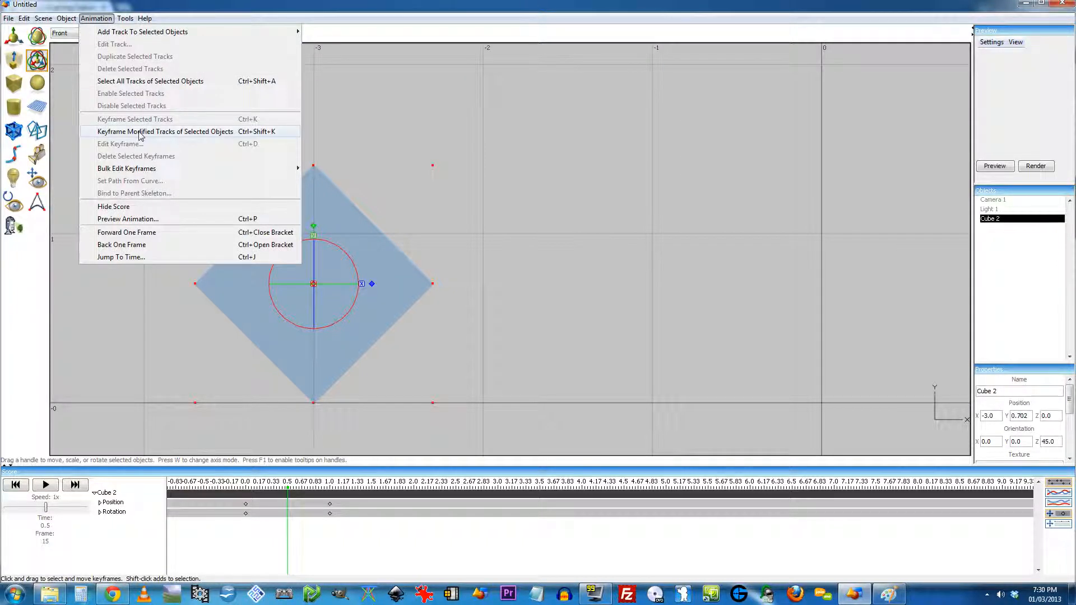
click(157, 131)
Scrub around times 0.333 and 0.533 and examine closely how the cube's lowest corner meets the ground line.
mouse_move(247, 491)
mouse_down()
mouse_move(329, 496)
mouse_move(242, 496)
mouse_move(296, 496)
mouse_move(274, 496)
mouse_up()
scroll(302, 406, up, 6)
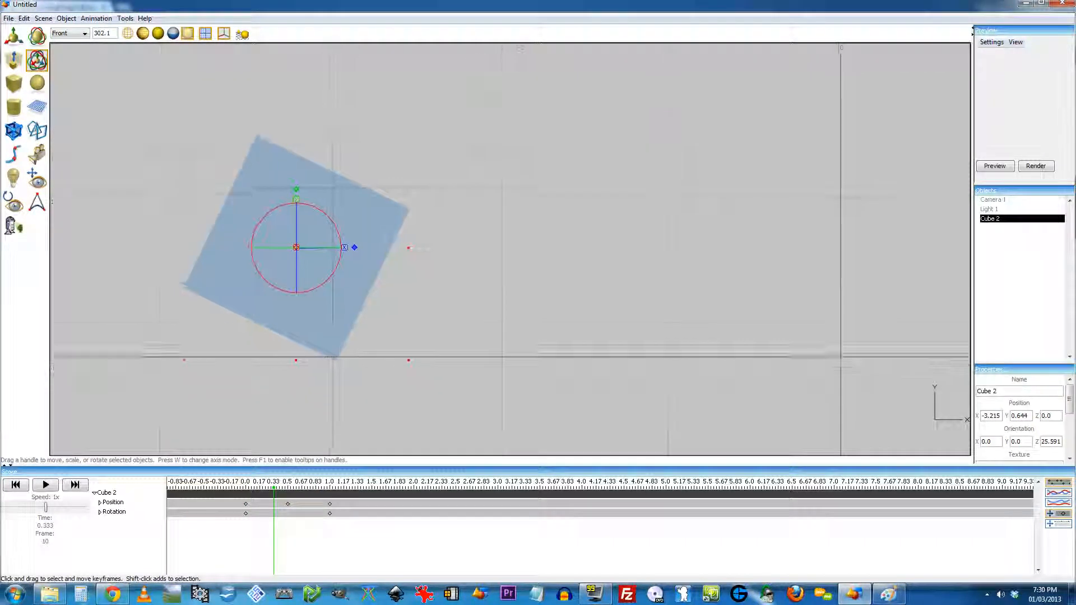
scroll(385, 343, up, 2)
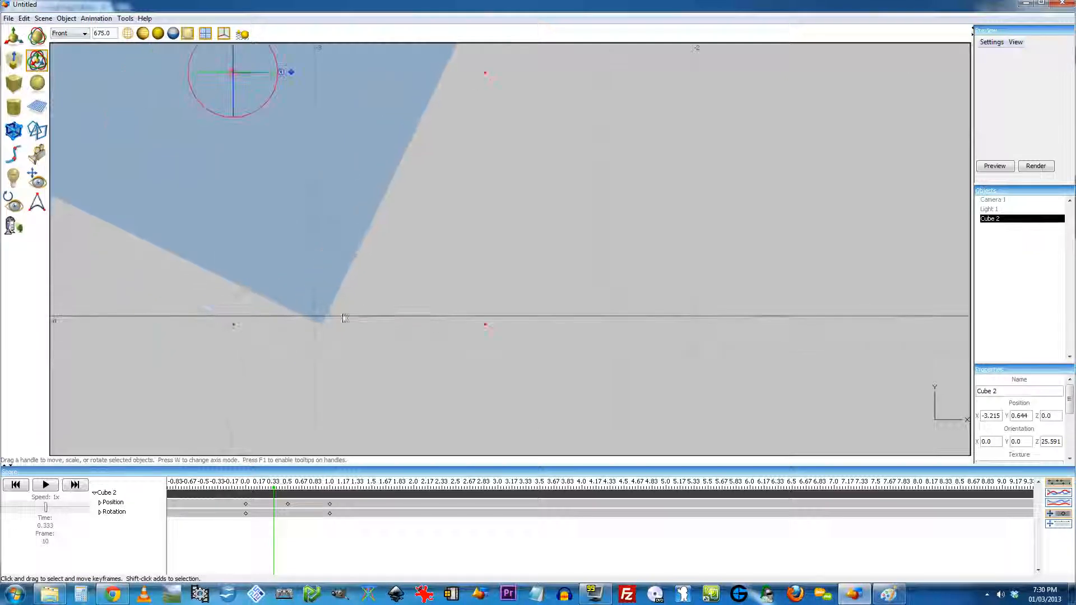
mouse_move(261, 492)
mouse_down()
mouse_move(247, 496)
mouse_move(289, 496)
mouse_up()
scroll(283, 365, down, 2)
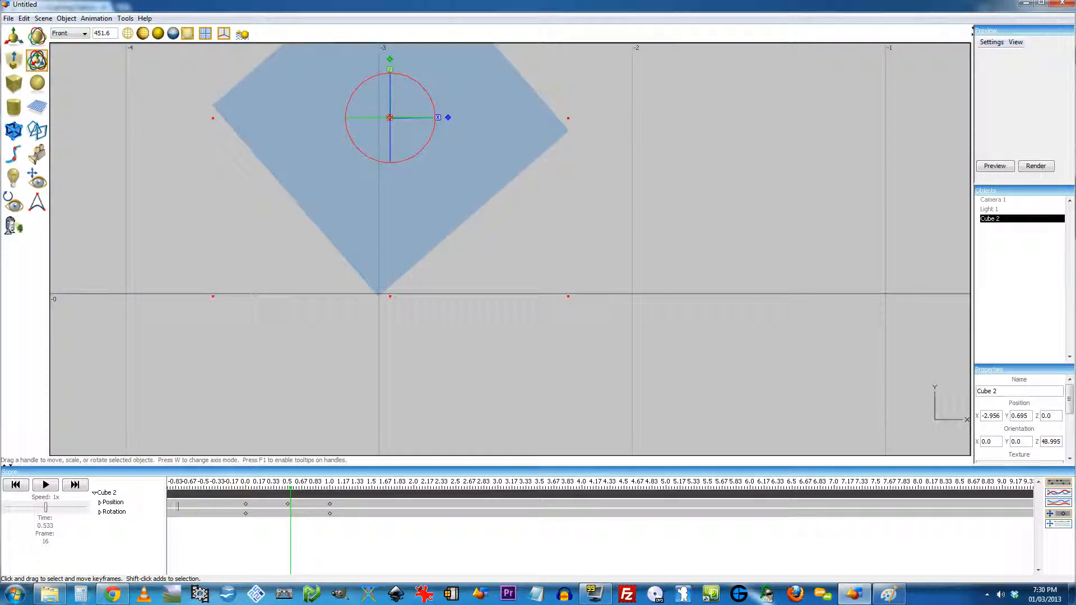
Review the smoothing methods in the Position track's options and keep Interpolating.
double_click(112, 503)
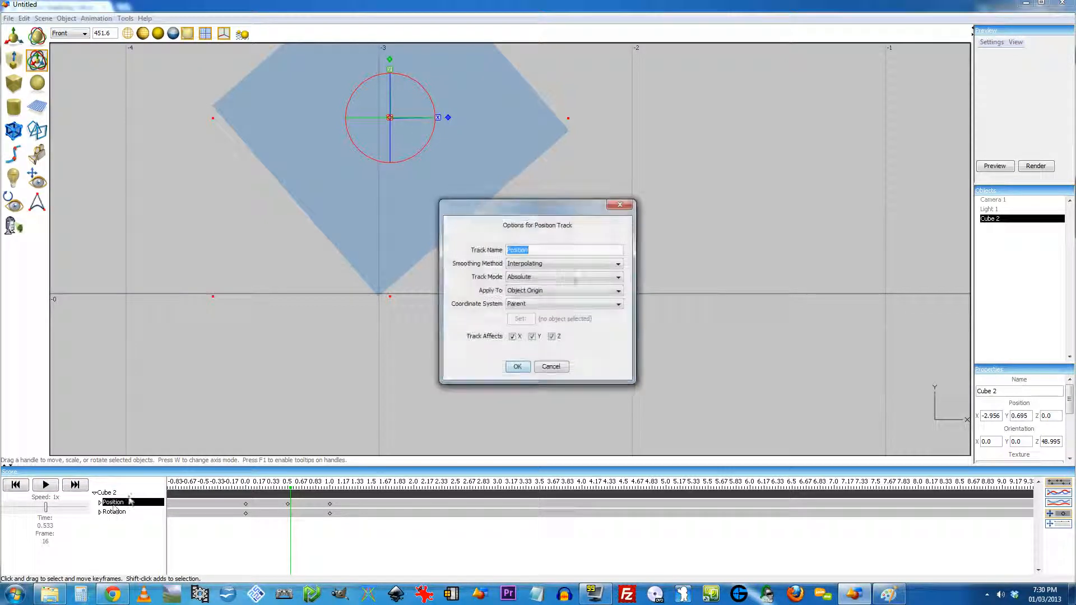
click(536, 267)
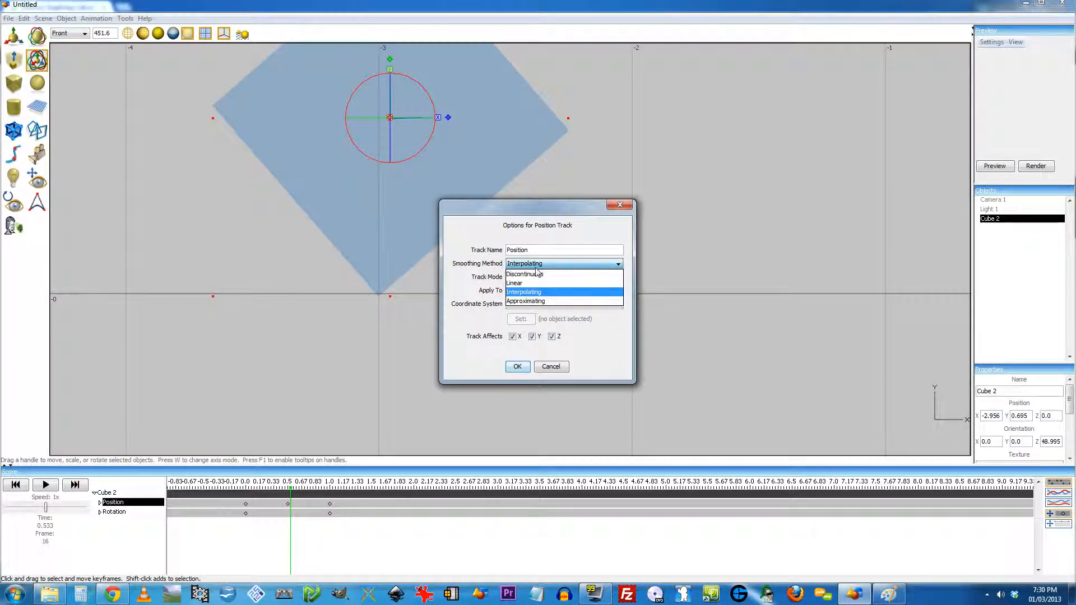
click(475, 325)
click(518, 367)
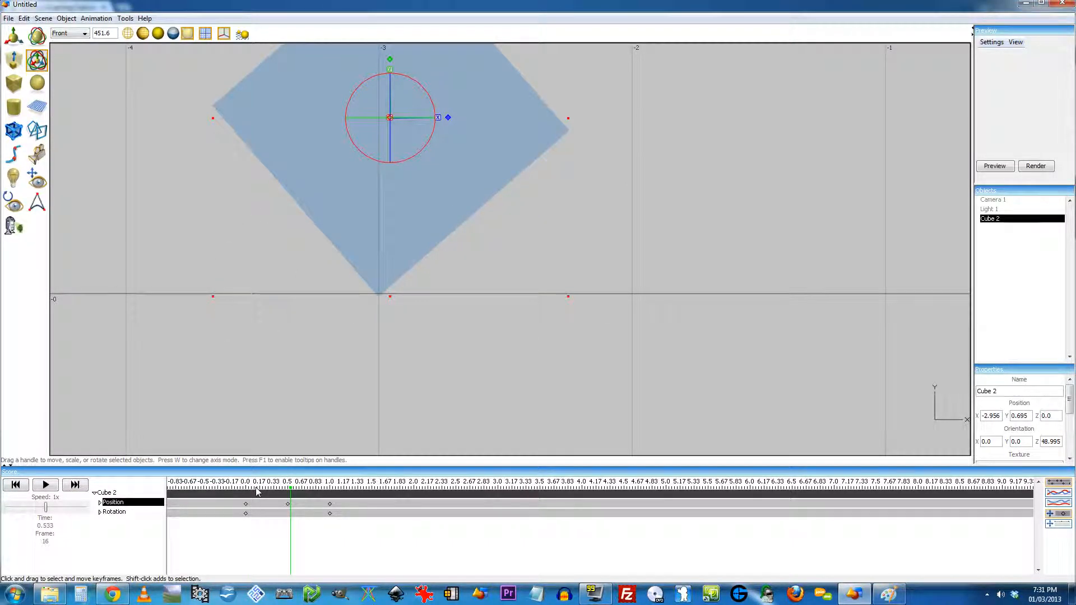
Scrub the animation from time 0 to 1 and back to examine the cube's start and end poses.
drag(262, 493, 247, 494)
right_drag(275, 348, 275, 430)
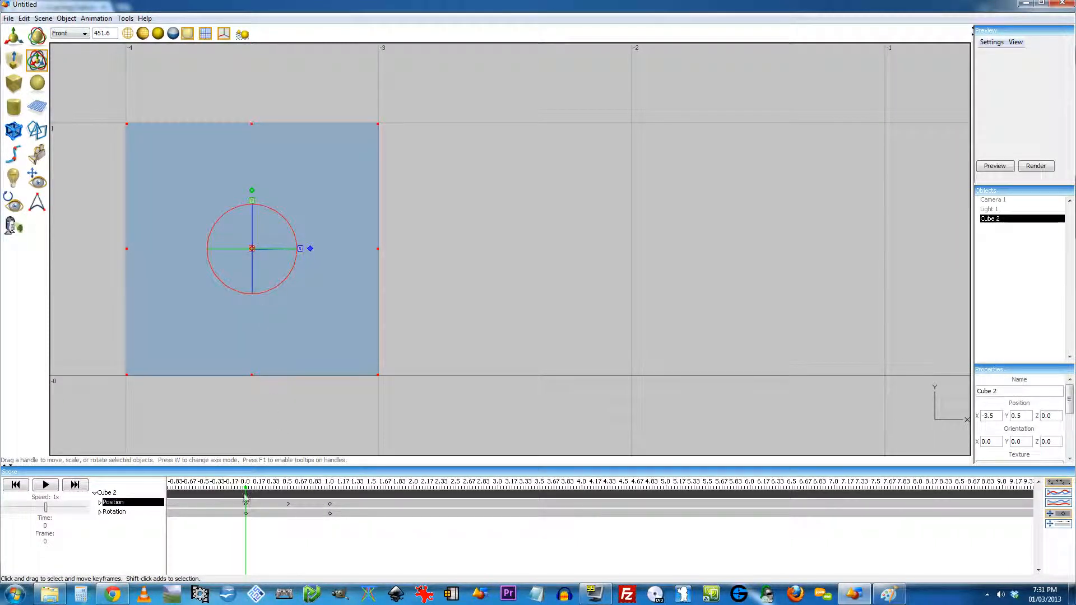
drag(246, 492, 331, 502)
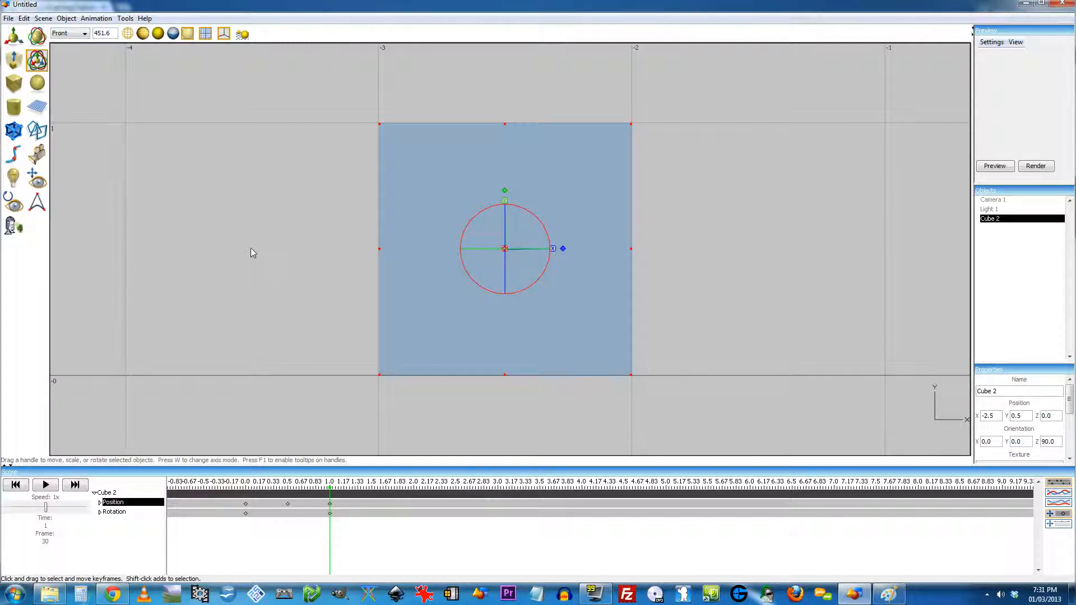
mouse_move(256, 486)
mouse_down()
mouse_move(308, 488)
mouse_move(250, 493)
mouse_up()
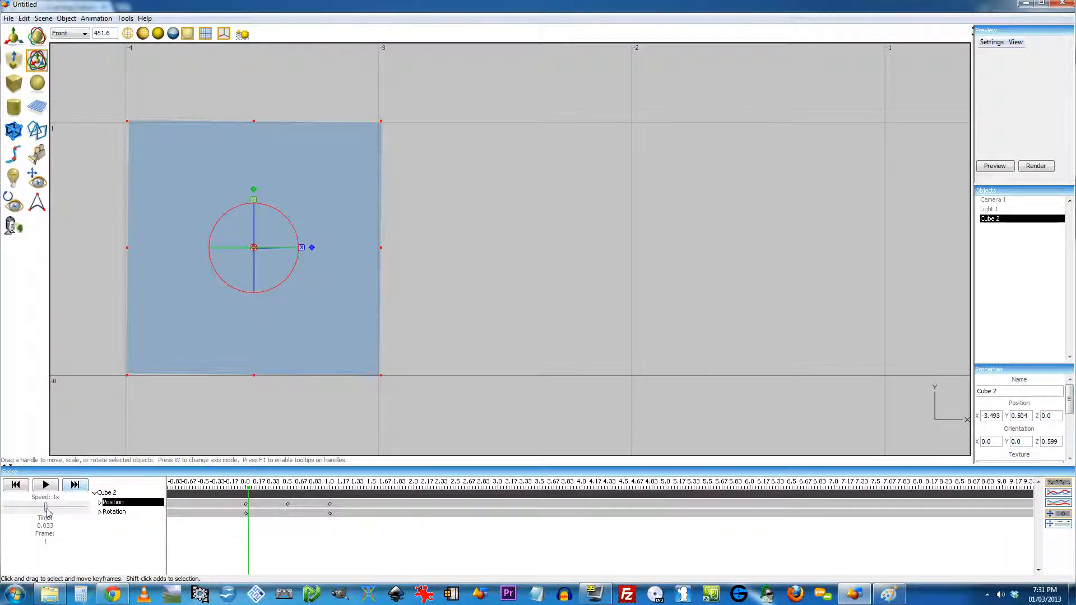
Set the playback speed to 5x, play the roll, and scrub the timeline from 0 to well past the last keyframe.
drag(47, 508, 109, 514)
click(45, 485)
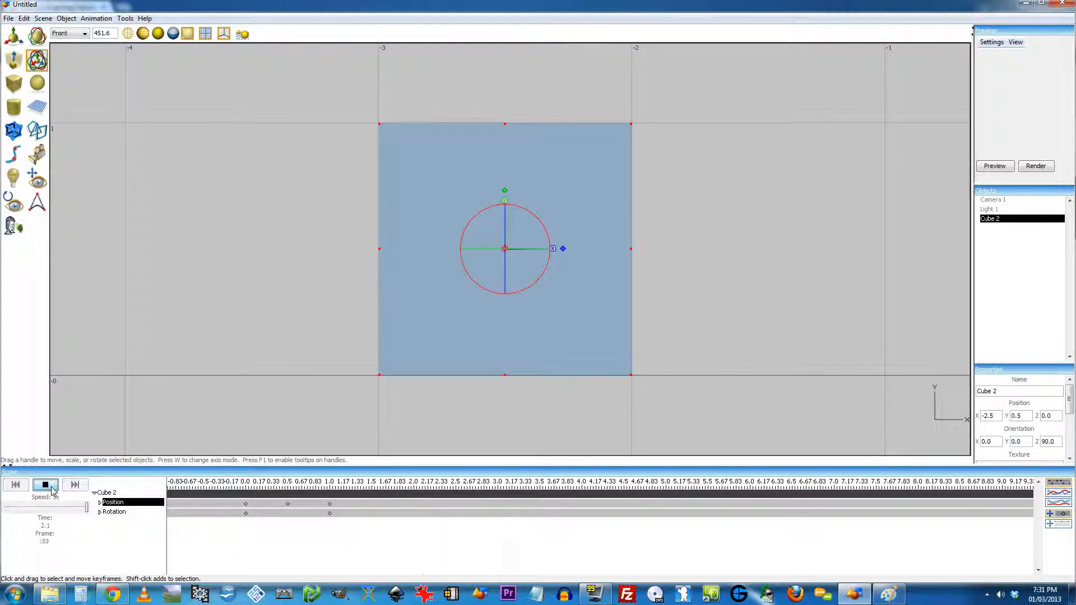
click(247, 491)
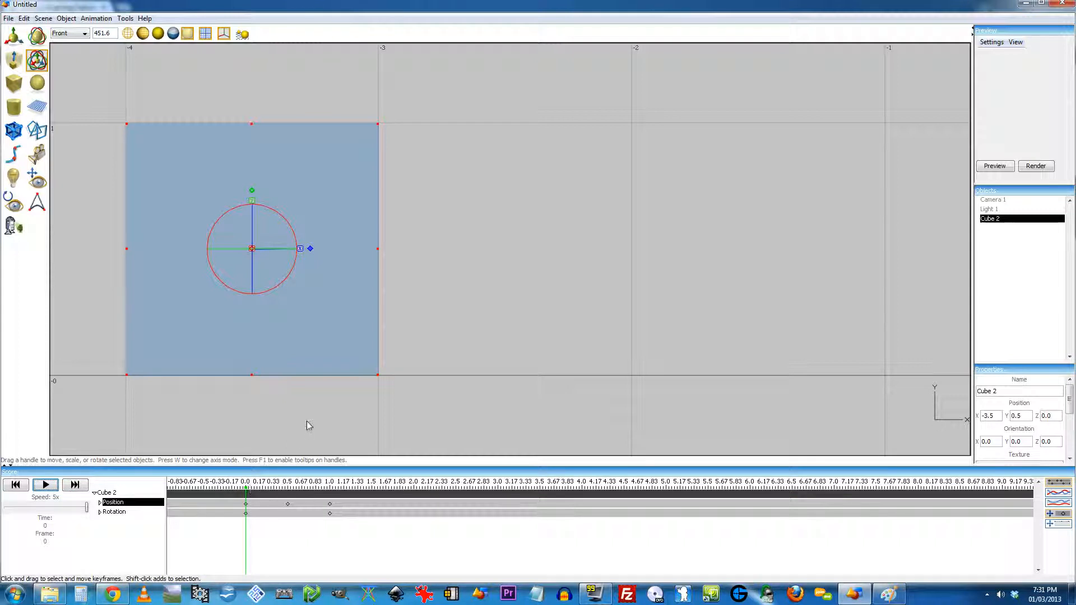
drag(247, 492, 402, 492)
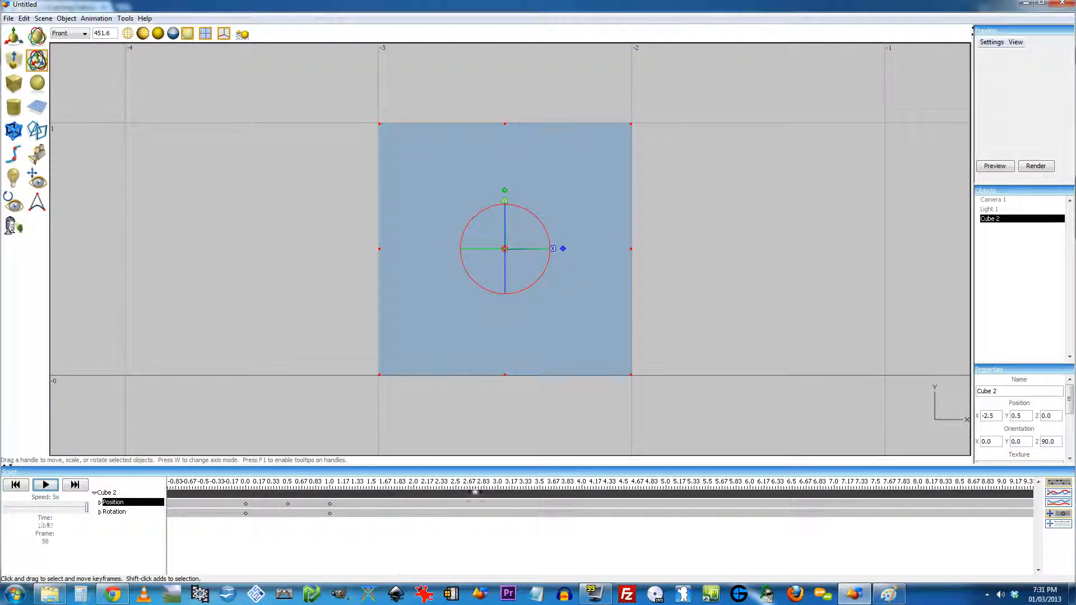
drag(474, 492, 786, 493)
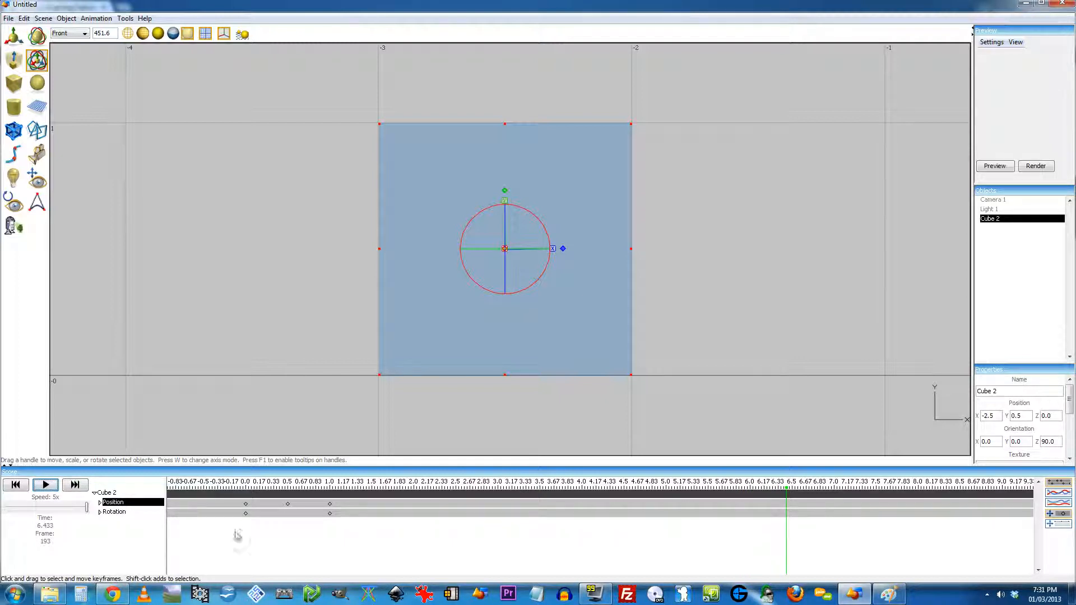
Select all of the cube's position and rotation keyframes, scrub through the roll and return to time 0.
drag(228, 542, 349, 496)
drag(244, 492, 330, 493)
drag(331, 492, 248, 498)
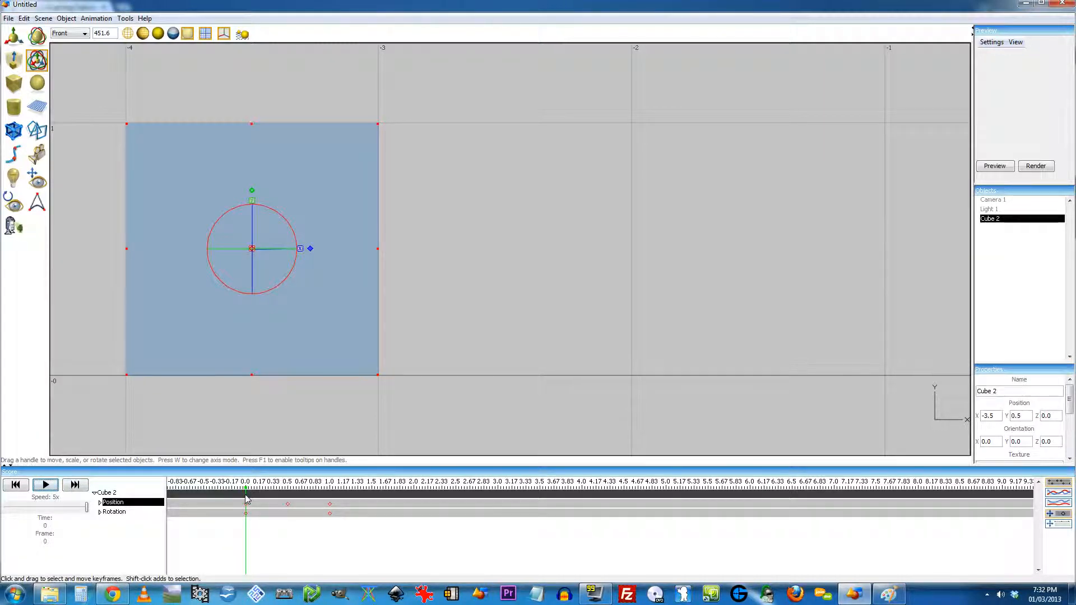